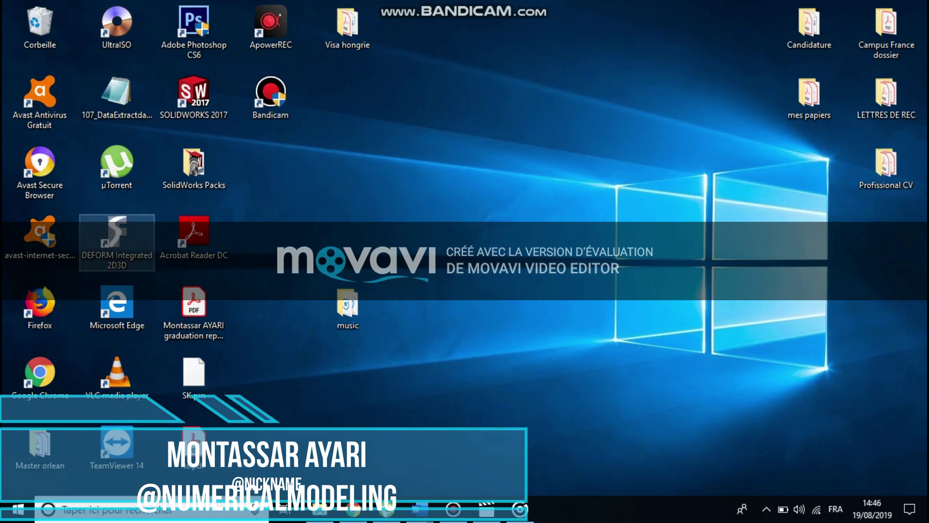
Open DEFORM-2D/3D and set up a new SI problem with the Deform-2D/3D preprocessor under the problem home directory
{"action": "double_click", "coordinate": [117, 241]}
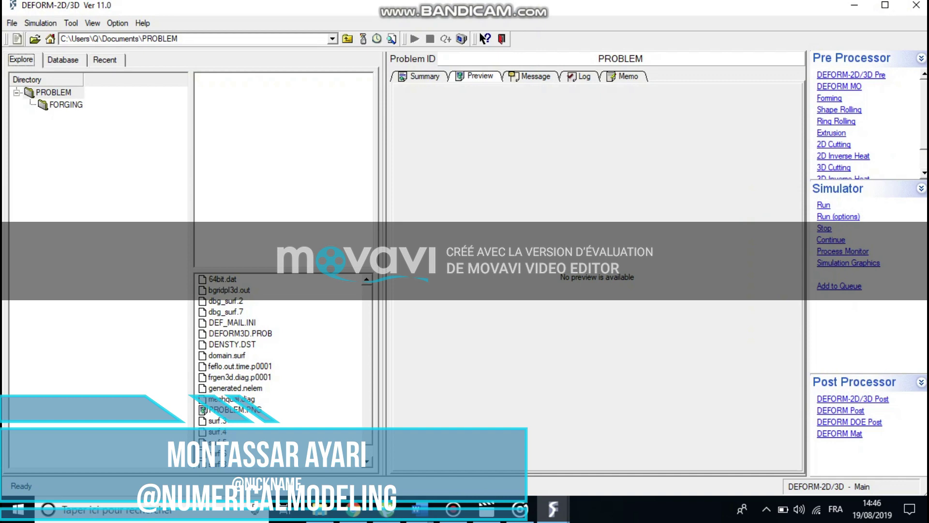
{"action": "left_click", "coordinate": [12, 23]}
{"action": "left_click", "coordinate": [43, 39]}
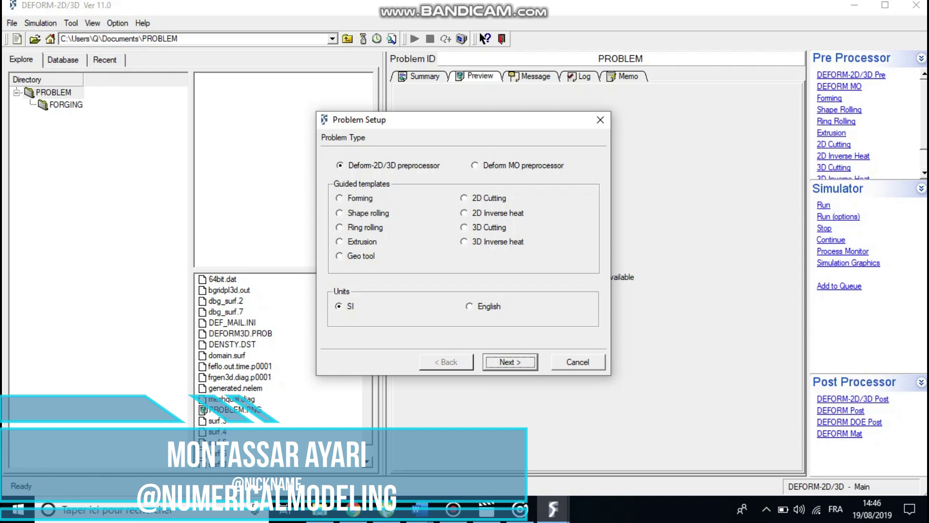
{"action": "left_click", "coordinate": [510, 363]}
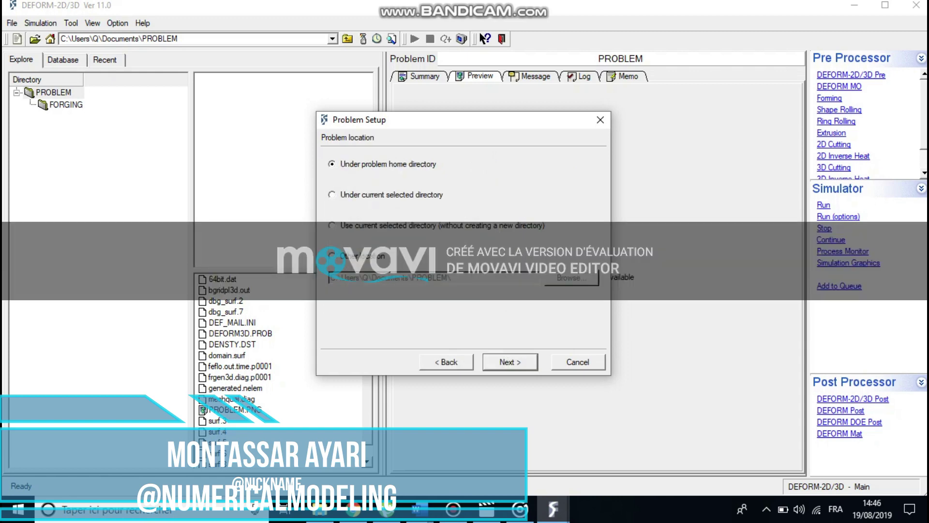
{"action": "key", "text": "Return"}
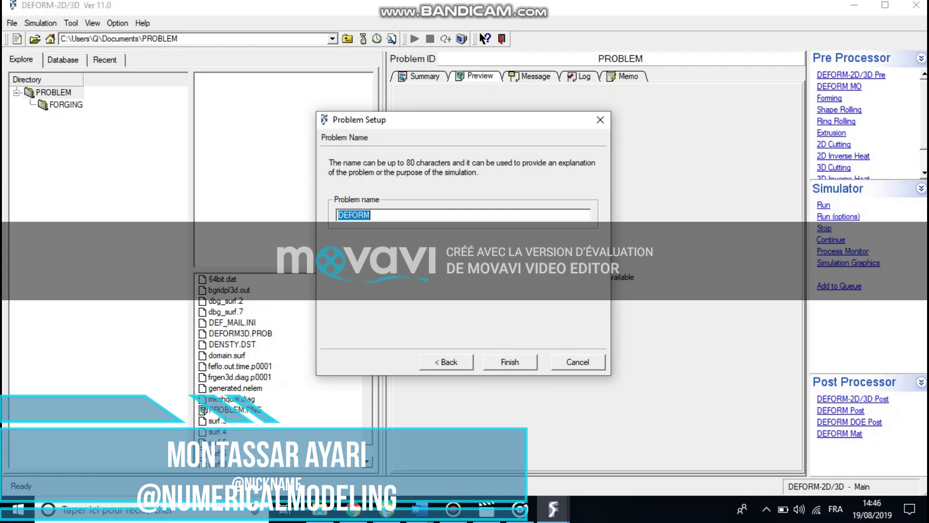
Name the new problem Forging1 and finish the setup to enter the preprocessor
{"action": "type", "text": "Forging"}
{"action": "key", "text": "Return"}
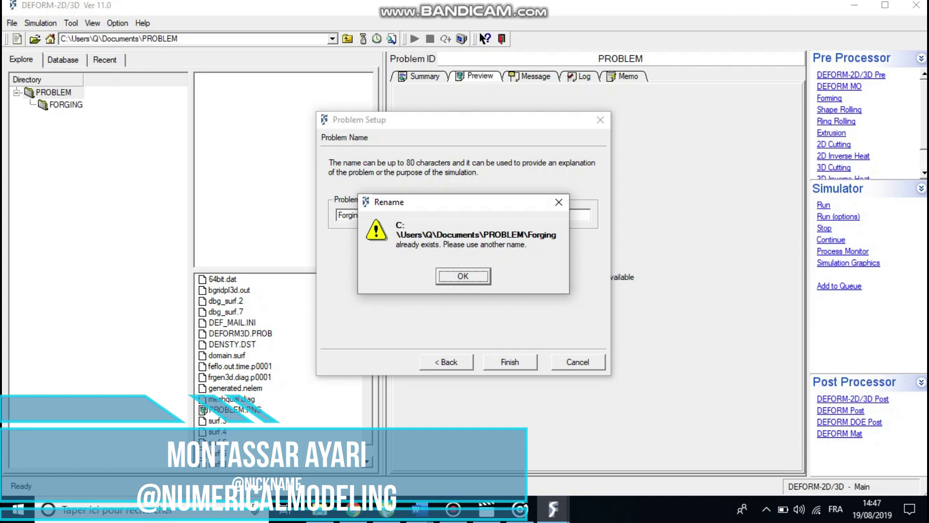
{"action": "key", "text": "Return"}
{"action": "left_click", "coordinate": [365, 216]}
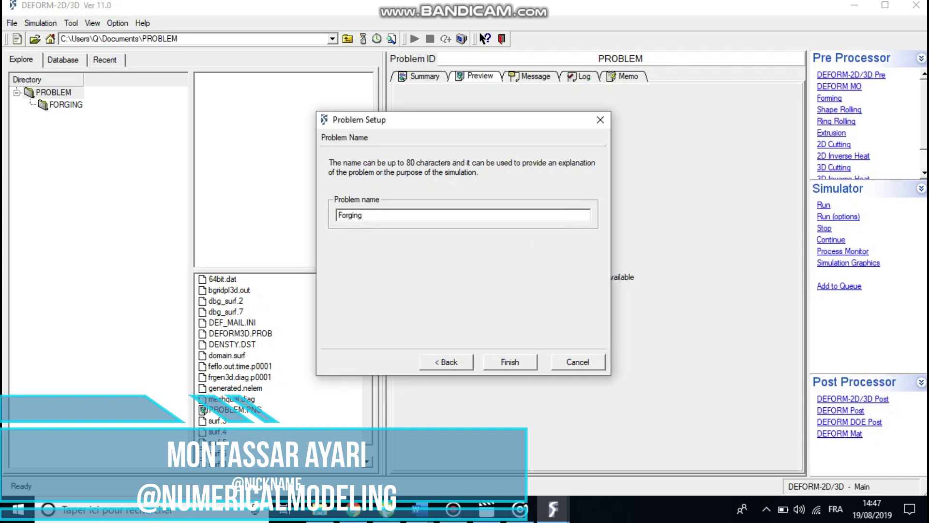
{"action": "key", "text": "Return"}
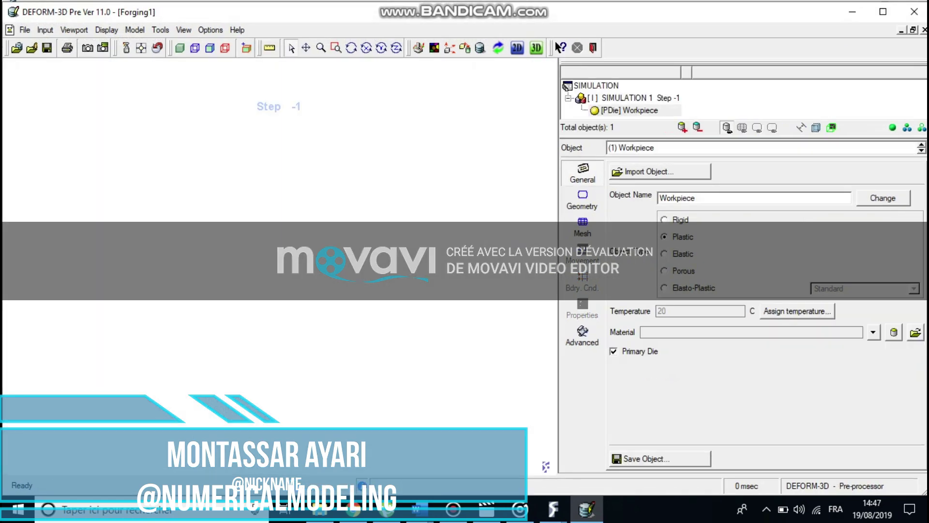
Create the workpiece geometry as a cylinder primitive with a 50 mm diameter and 100 mm height
{"action": "left_click", "coordinate": [582, 200]}
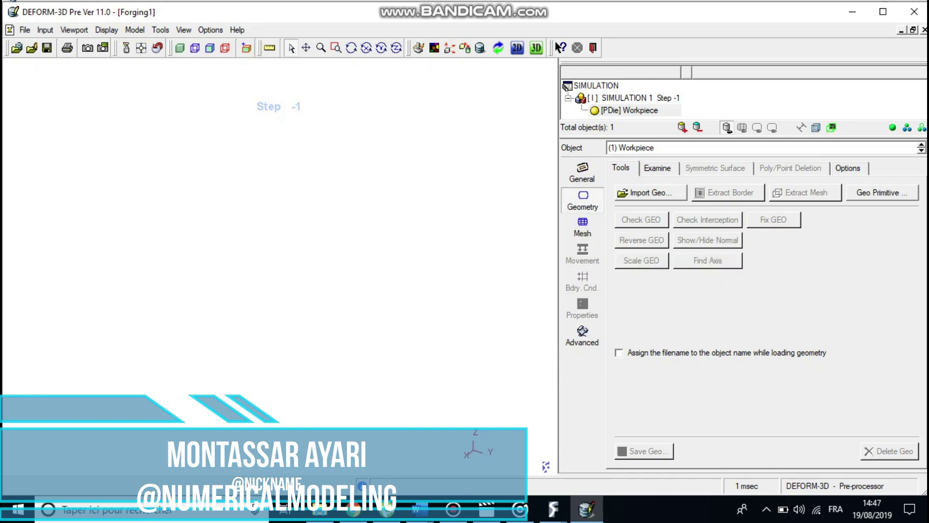
{"action": "left_click", "coordinate": [882, 192]}
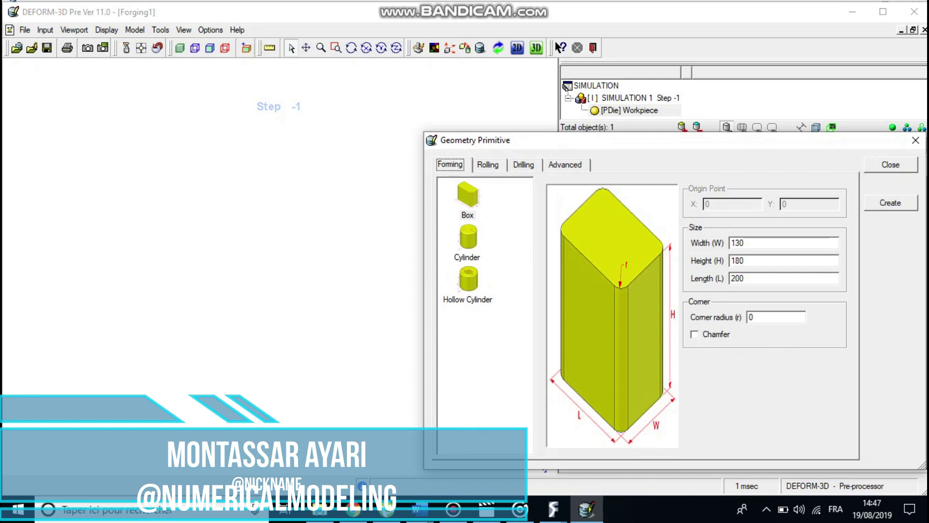
{"action": "left_click", "coordinate": [745, 243]}
{"action": "left_click", "coordinate": [468, 238]}
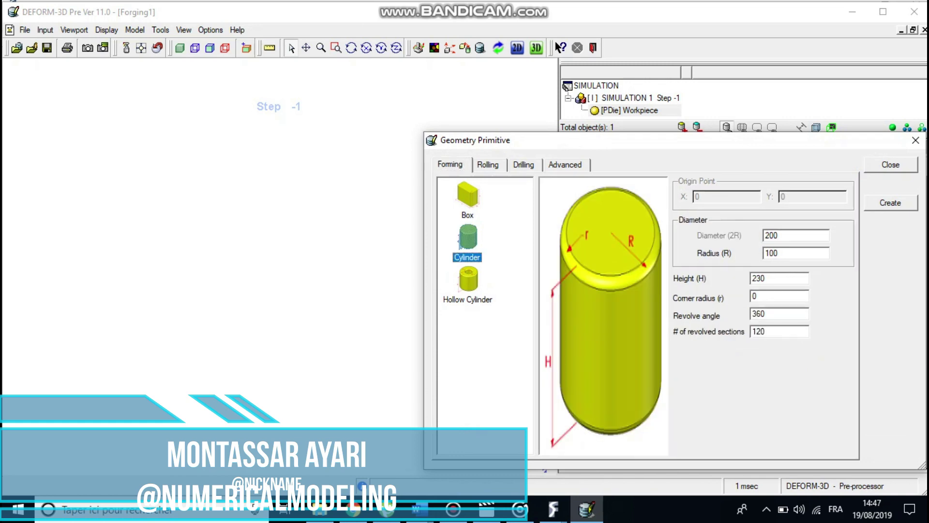
{"action": "double_click", "coordinate": [779, 236]}
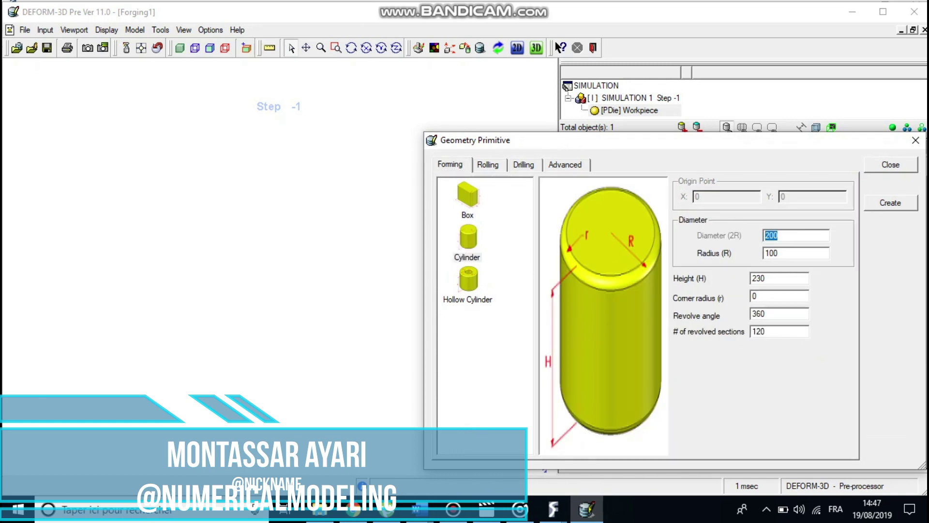
{"action": "type", "text": "50"}
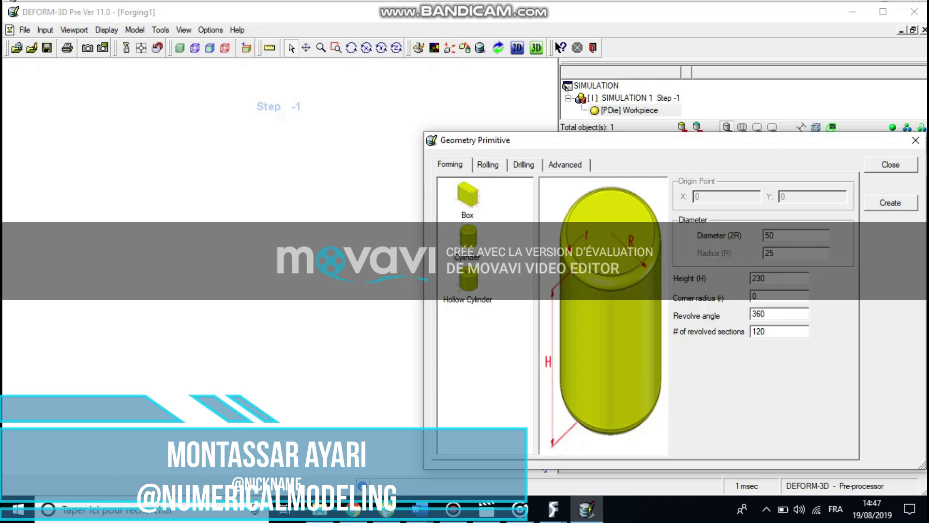
{"action": "key", "text": "Tab"}
{"action": "type", "text": "100"}
{"action": "key", "text": "Return"}
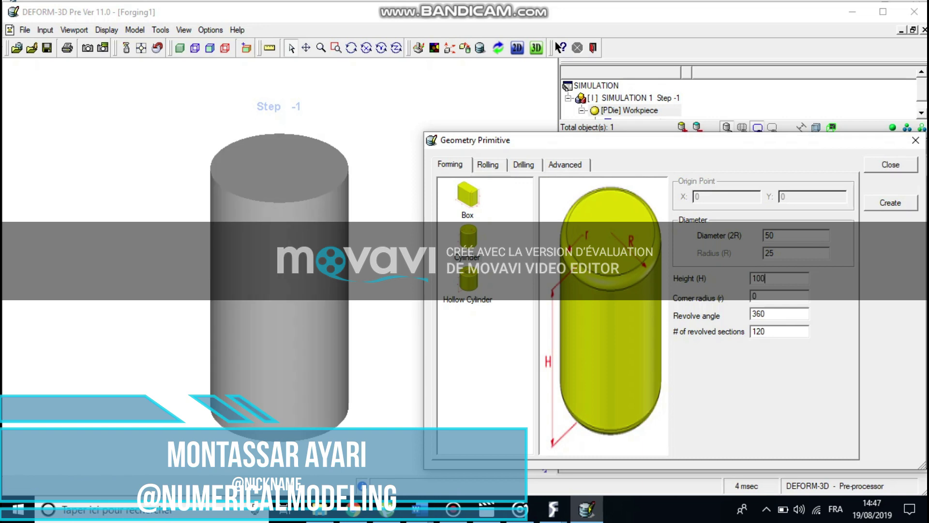
{"action": "left_click", "coordinate": [891, 165]}
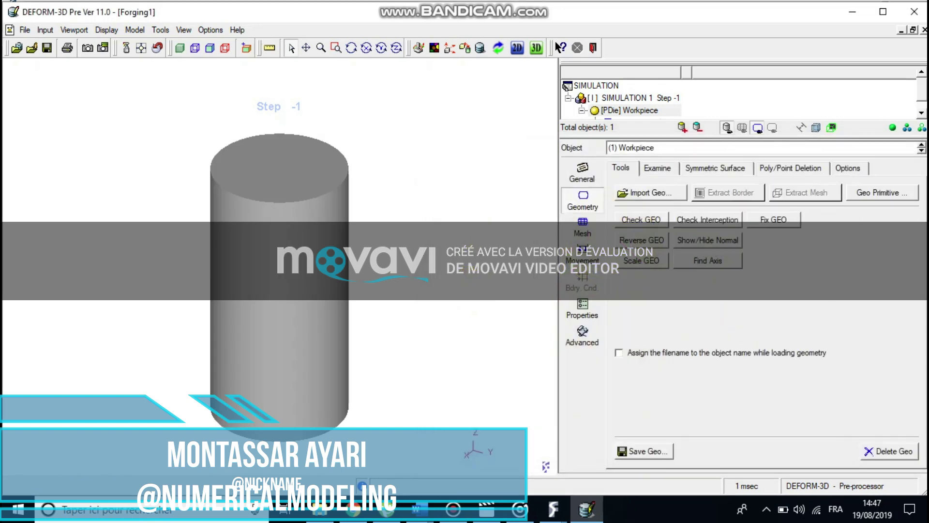
Generate the workpiece's solid mesh with 30000 elements and assign the default boundary conditions
{"action": "left_click", "coordinate": [583, 228]}
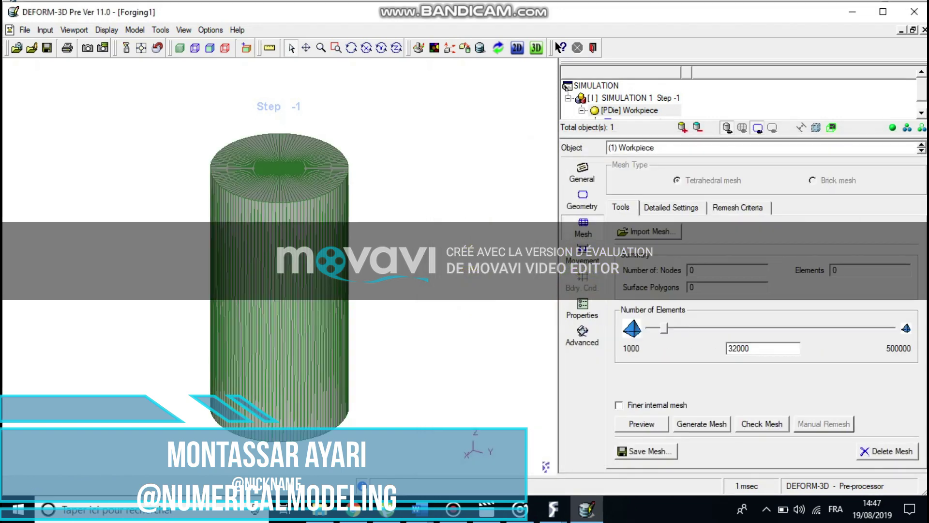
{"action": "left_click_drag", "start_coordinate": [750, 349], "coordinate": [727, 348]}
{"action": "type", "text": "30000"}
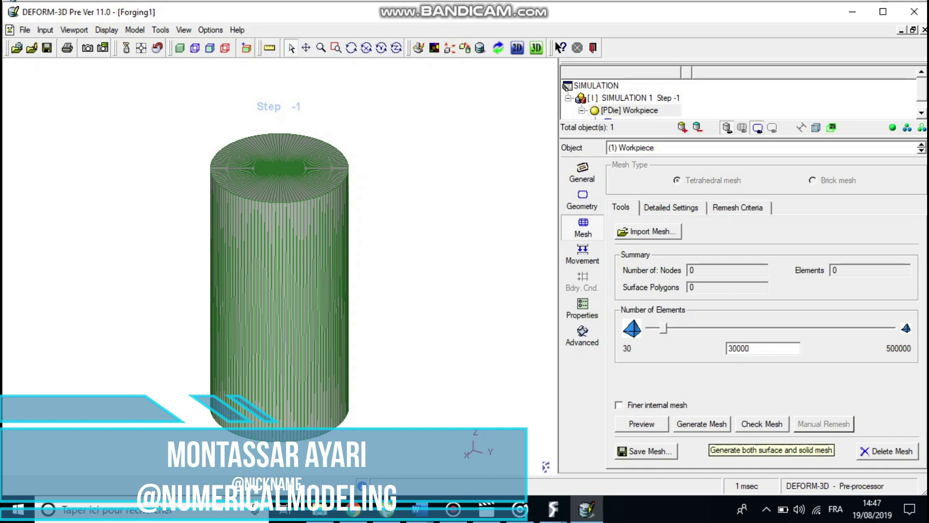
{"action": "left_click", "coordinate": [702, 424]}
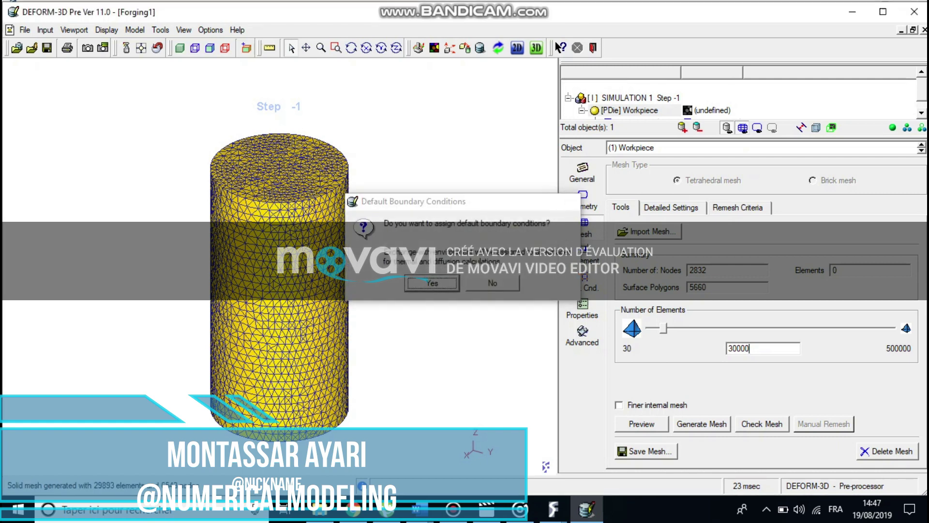
{"action": "key", "text": "Return"}
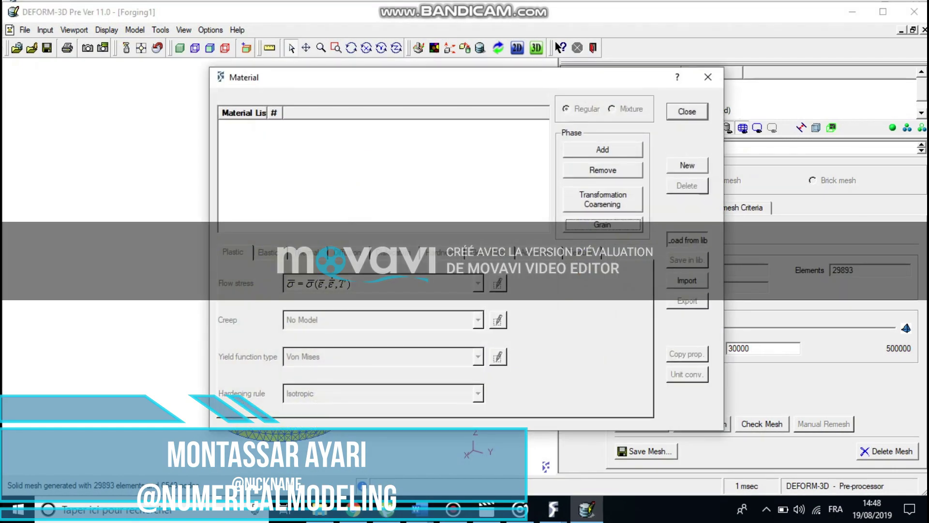
Load AL-2017,COLD[70F(20C)] from the Aluminum category of the material library and assign it to the workpiece
{"action": "left_click", "coordinate": [687, 240]}
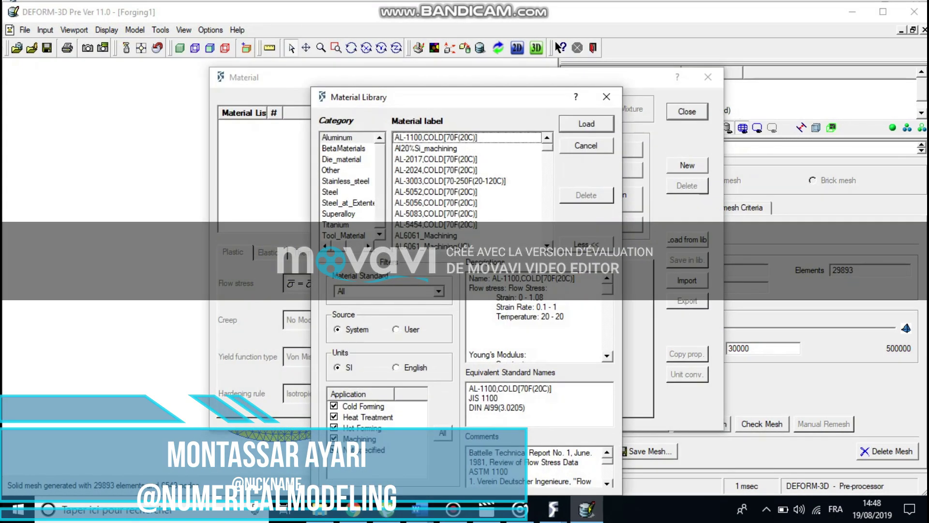
{"action": "left_click", "coordinate": [338, 138]}
{"action": "left_click", "coordinate": [436, 160]}
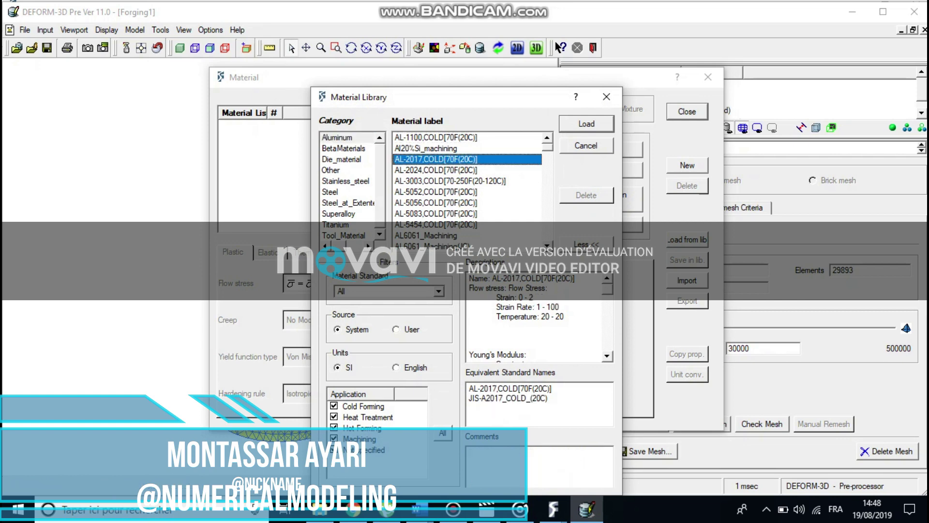
{"action": "left_click", "coordinate": [587, 124]}
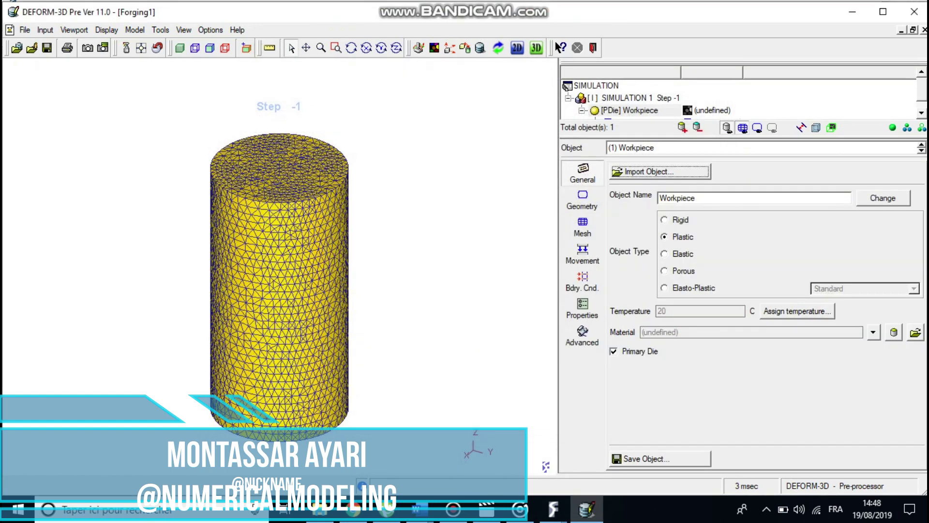
{"action": "left_click", "coordinate": [874, 332]}
{"action": "left_click", "coordinate": [872, 347]}
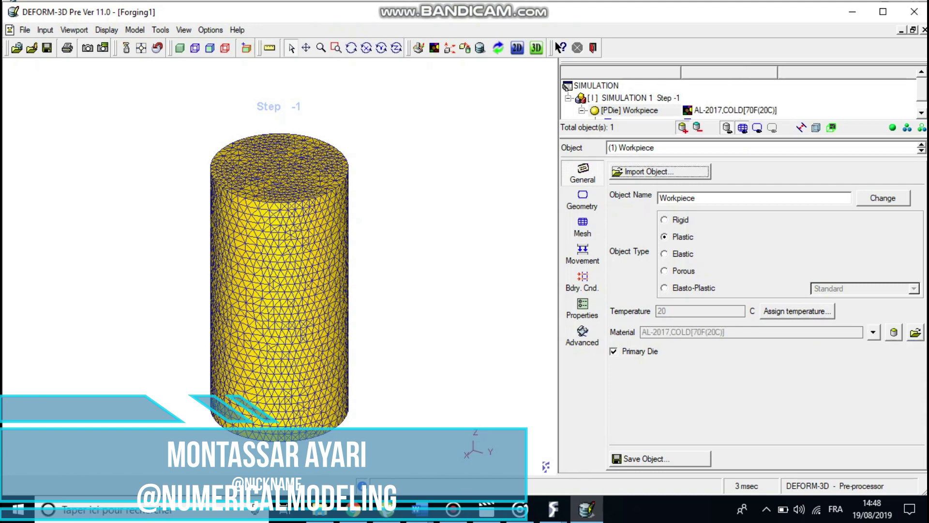
Add the Top Die object and create its geometry as a cylinder primitive with a 100 mm diameter and 25 mm height
{"action": "left_click", "coordinate": [682, 127]}
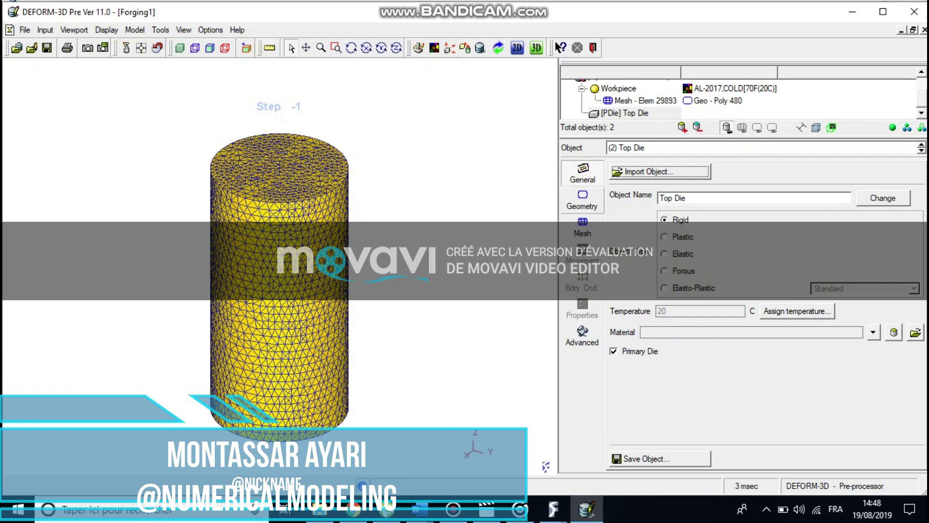
{"action": "left_click", "coordinate": [583, 201]}
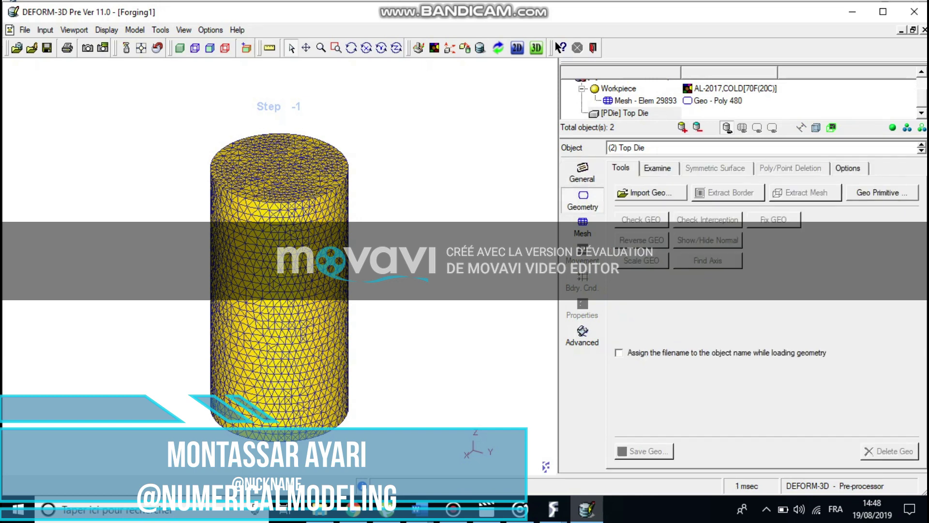
{"action": "left_click", "coordinate": [883, 192]}
{"action": "left_click", "coordinate": [468, 239]}
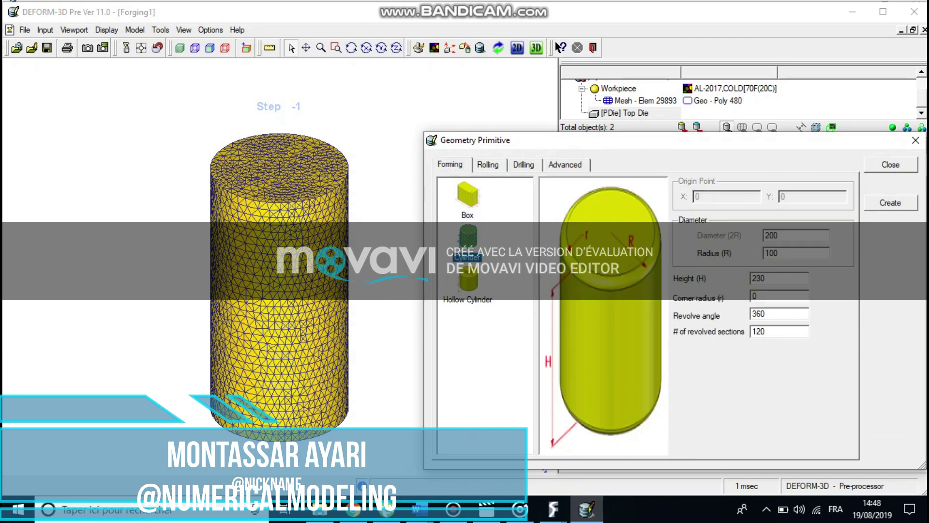
{"action": "double_click", "coordinate": [773, 236]}
{"action": "type", "text": "100"}
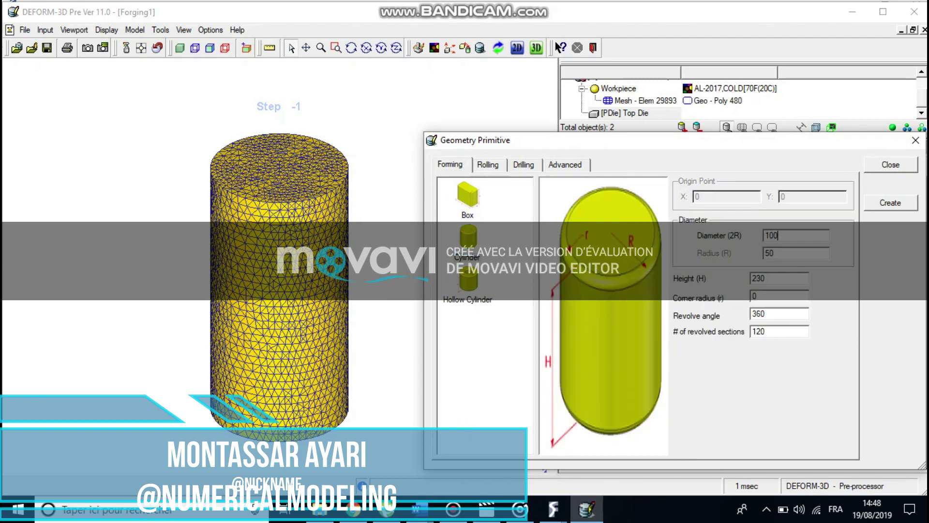
{"action": "key", "text": "Tab"}
{"action": "type", "text": "2"}
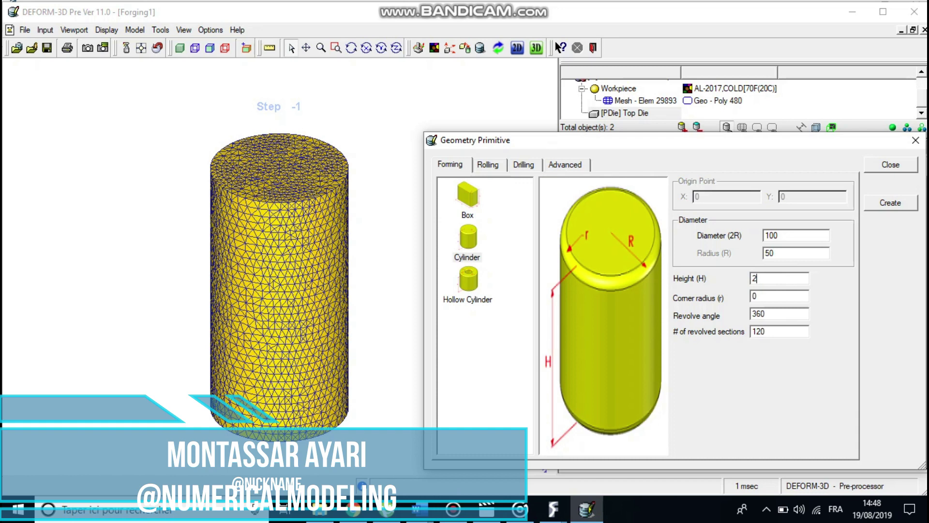
{"action": "key", "text": "BackSpace"}
{"action": "type", "text": "25"}
{"action": "key", "text": "Return"}
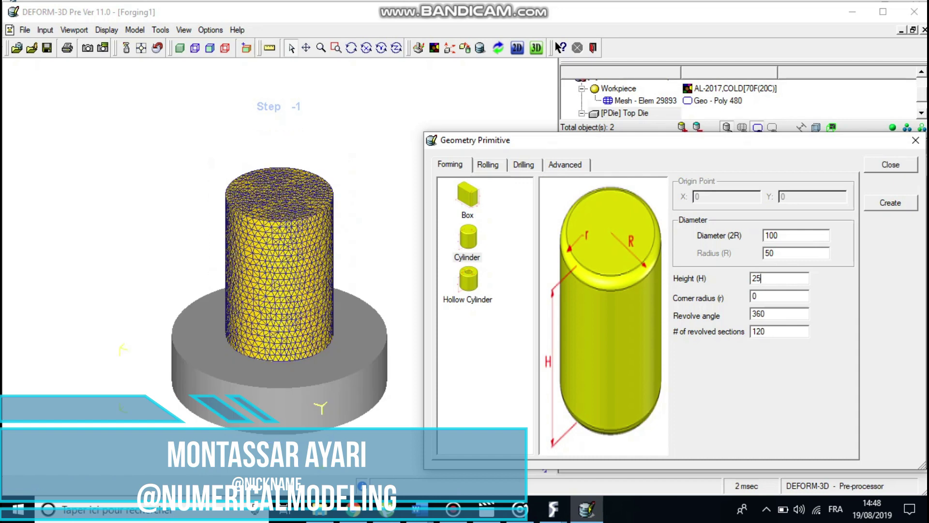
{"action": "left_click", "coordinate": [352, 47]}
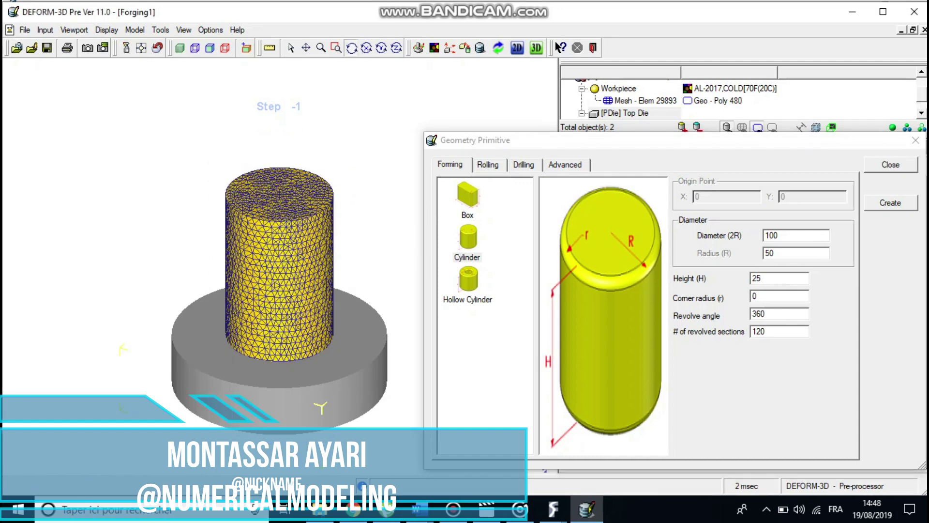
{"action": "left_click", "coordinate": [891, 165]}
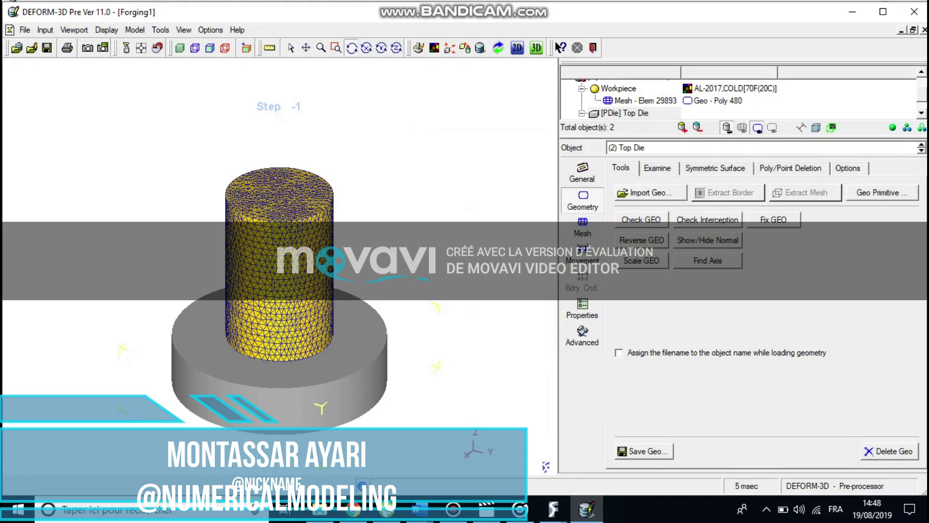
Offset the Top Die by a distance vector of -25 mm in Z and accept the positioning
{"action": "left_click_drag", "start_coordinate": [334, 353], "coordinate": [351, 245]}
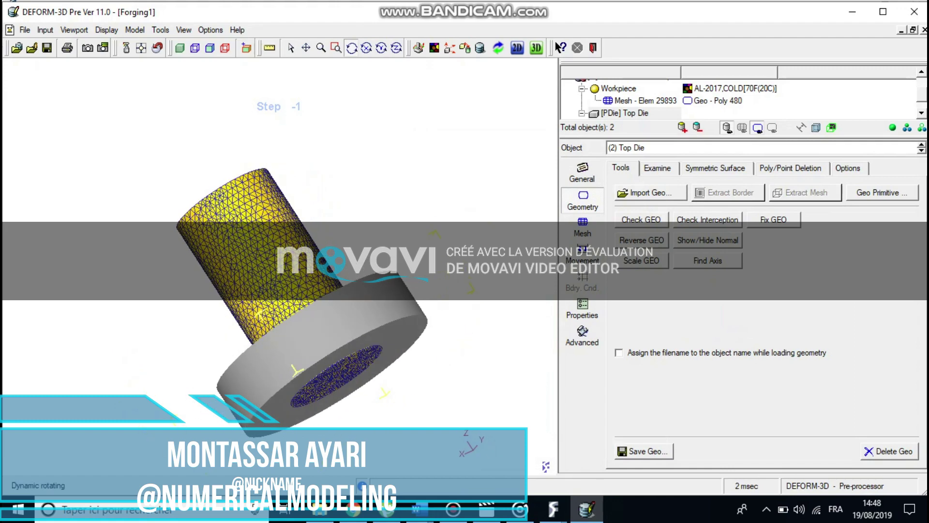
{"action": "left_click", "coordinate": [449, 47]}
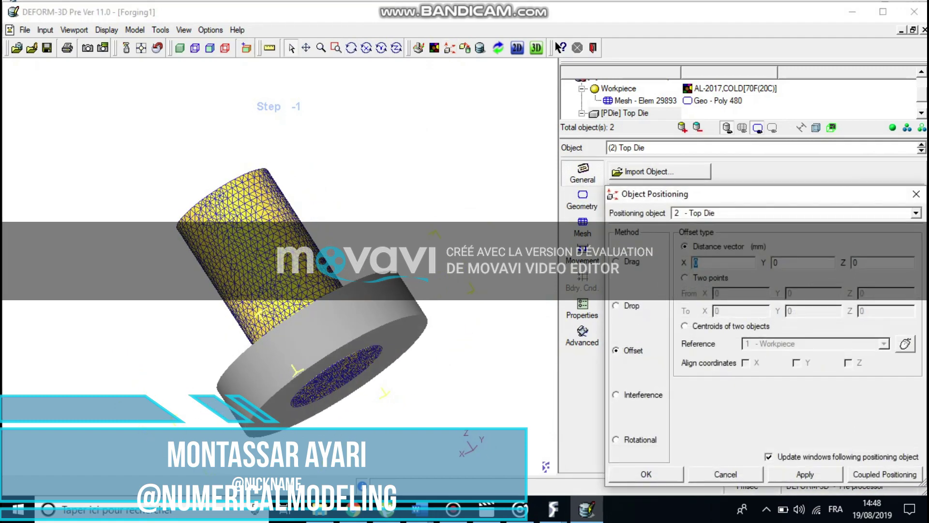
{"action": "left_click", "coordinate": [866, 263]}
{"action": "double_click", "coordinate": [855, 262]}
{"action": "type", "text": "-25"}
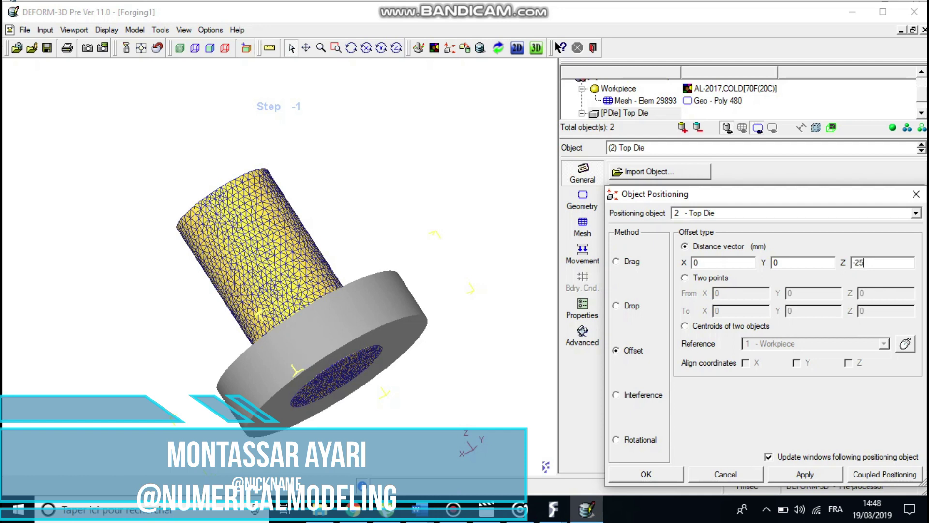
{"action": "key", "text": "Return"}
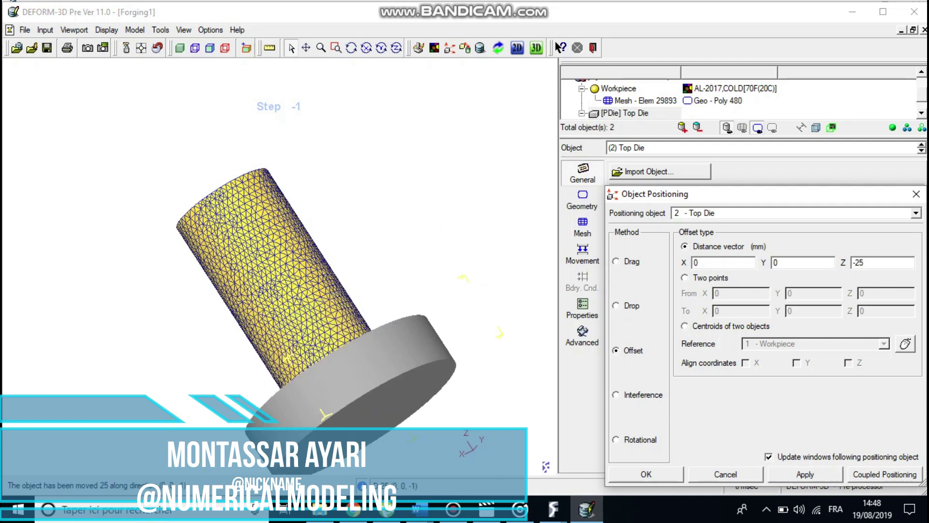
{"action": "left_click", "coordinate": [646, 474]}
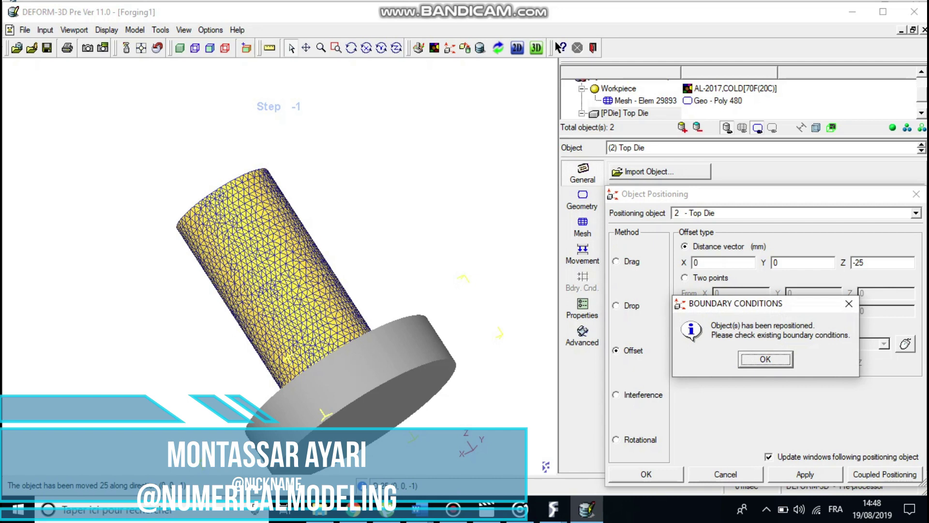
Add the Bottom Die object and create its geometry as a cylinder primitive with a 100 mm diameter and 25 mm height
{"action": "key", "text": "Return"}
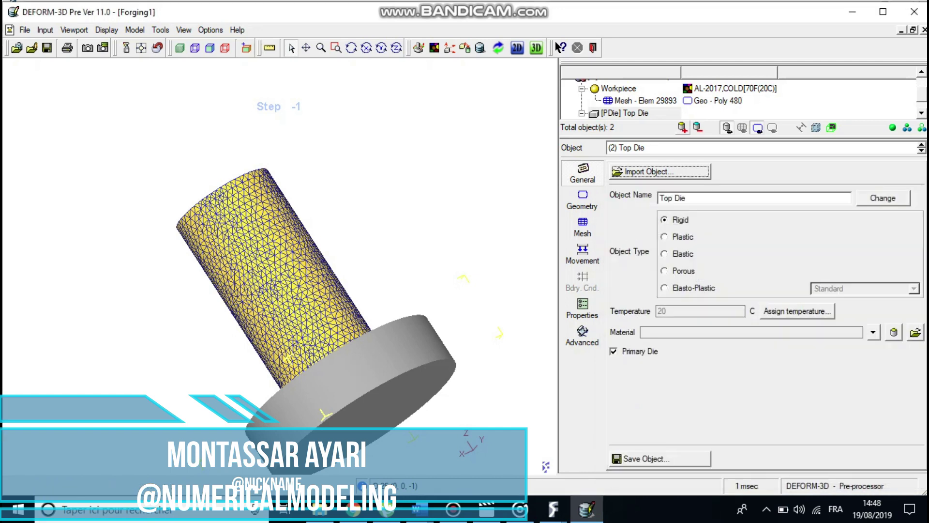
{"action": "left_click", "coordinate": [683, 127]}
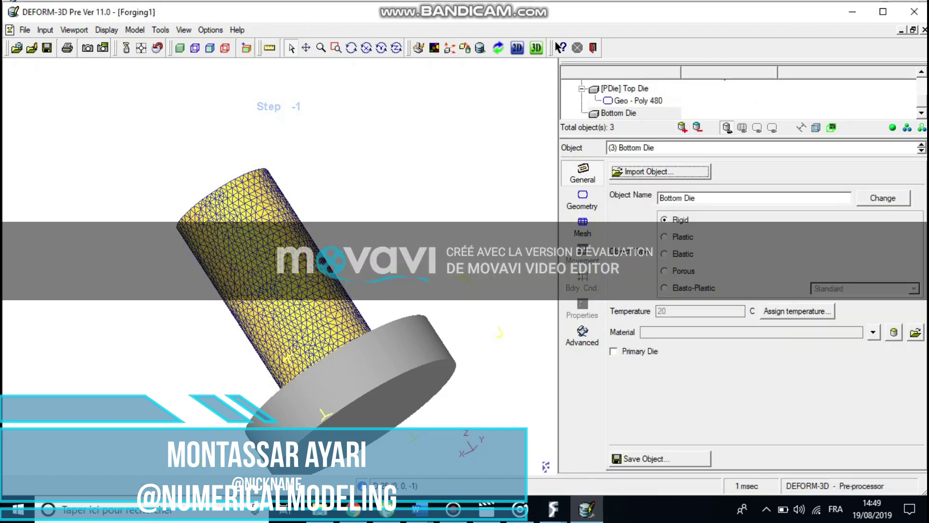
{"action": "left_click", "coordinate": [583, 200]}
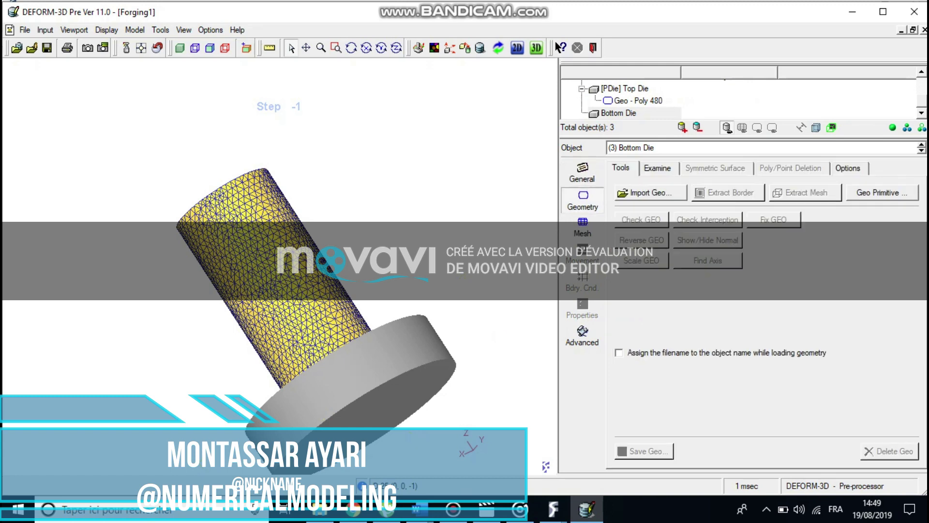
{"action": "left_click", "coordinate": [882, 192]}
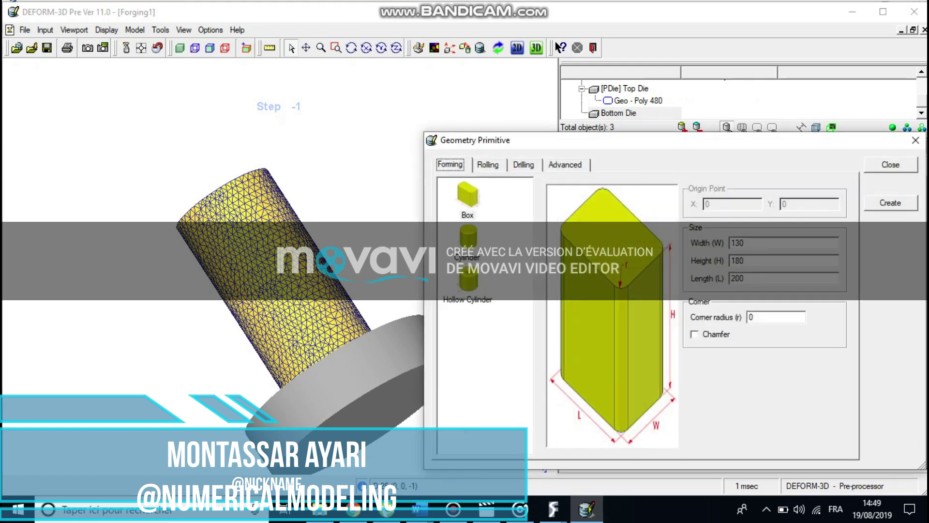
{"action": "left_click", "coordinate": [468, 238]}
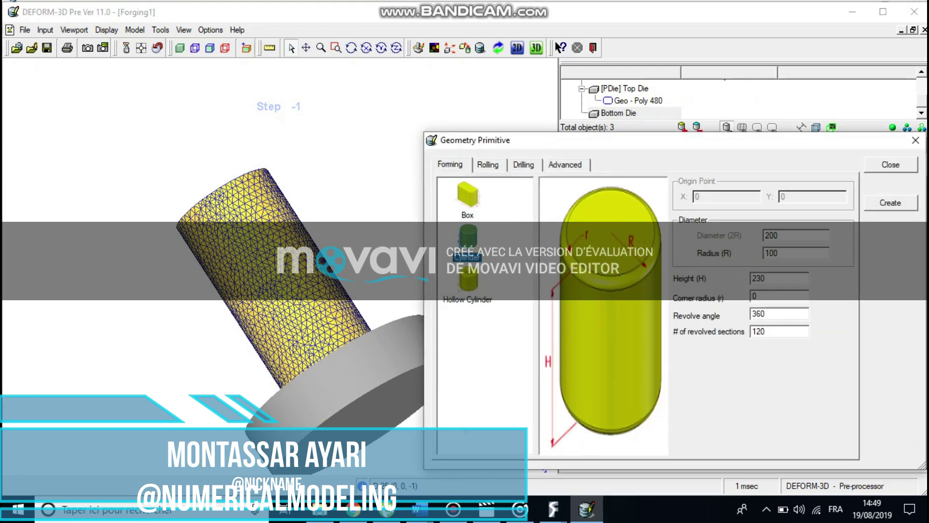
{"action": "double_click", "coordinate": [772, 235]}
{"action": "type", "text": "100"}
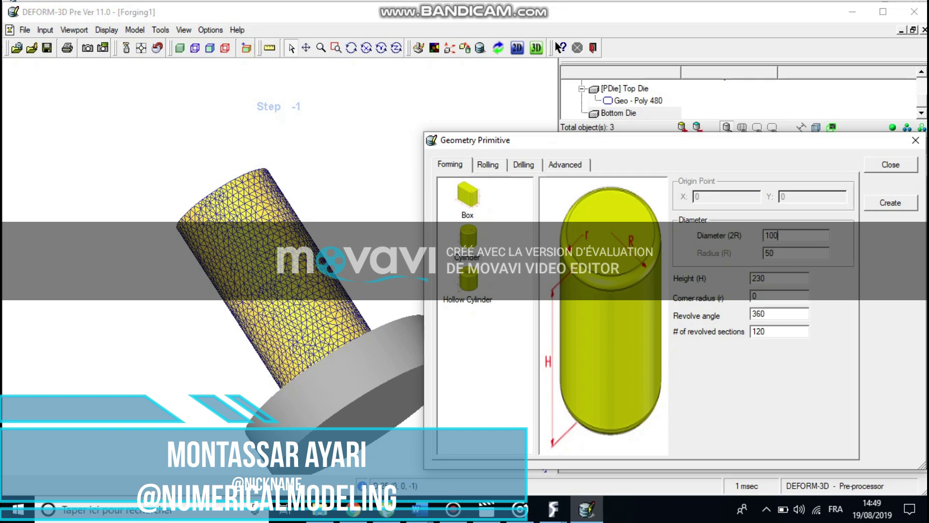
{"action": "key", "text": "Tab"}
{"action": "type", "text": "25"}
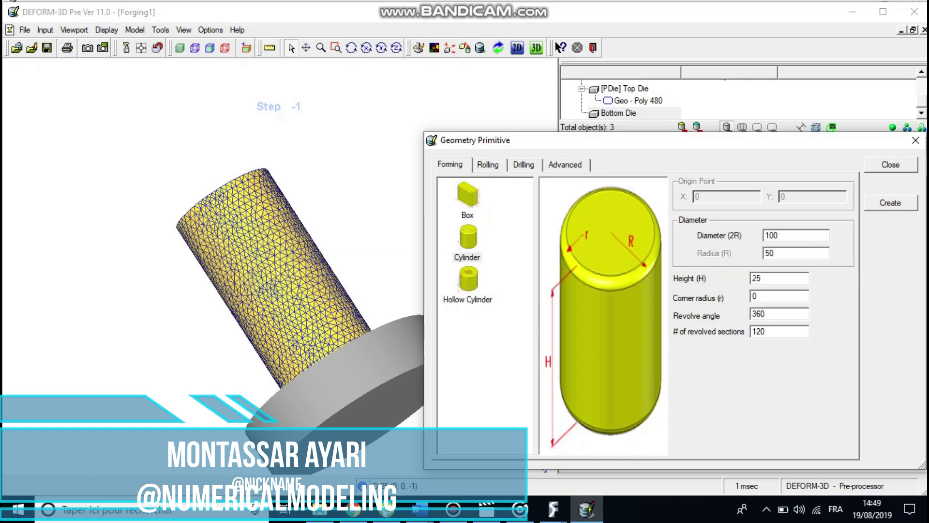
{"action": "key", "text": "Return"}
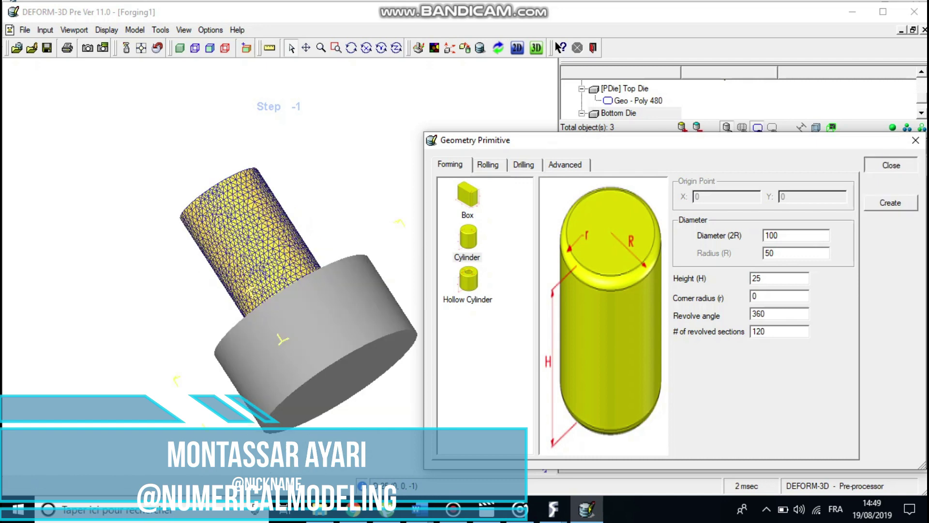
{"action": "left_click", "coordinate": [890, 165]}
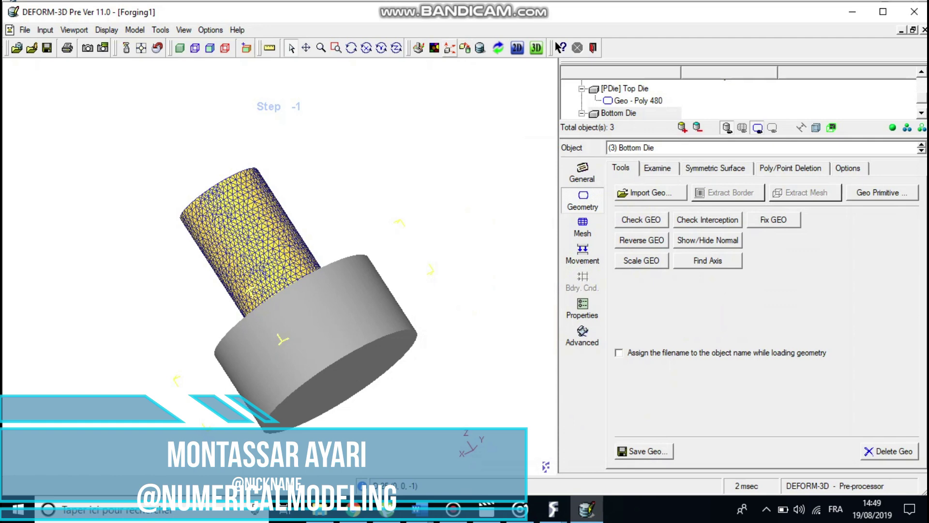
Offset the Bottom Die by a distance vector of +100 mm in Z and accept the positioning
{"action": "left_click", "coordinate": [450, 47]}
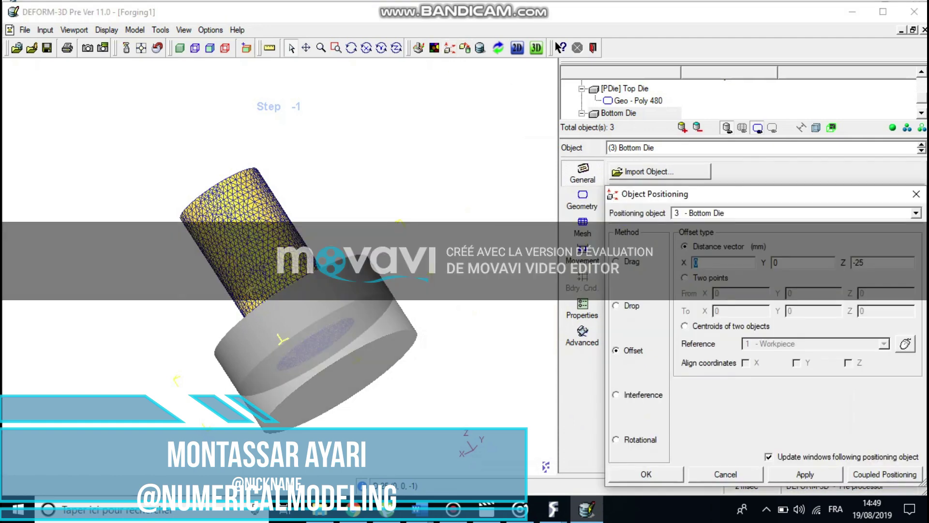
{"action": "left_click", "coordinate": [865, 263]}
{"action": "double_click", "coordinate": [862, 263]}
{"action": "type", "text": "+100"}
{"action": "key", "text": "Return"}
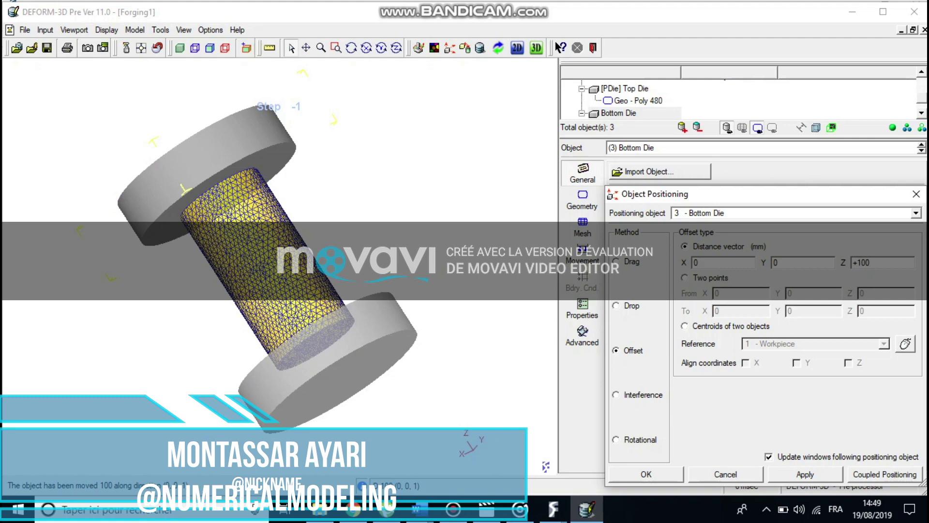
{"action": "left_click", "coordinate": [351, 48]}
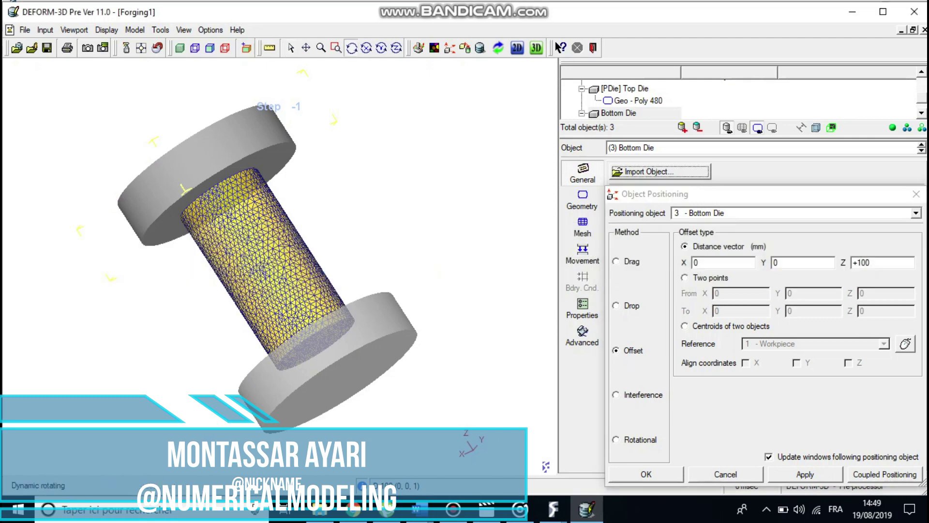
{"action": "left_click_drag", "start_coordinate": [309, 290], "coordinate": [295, 229]}
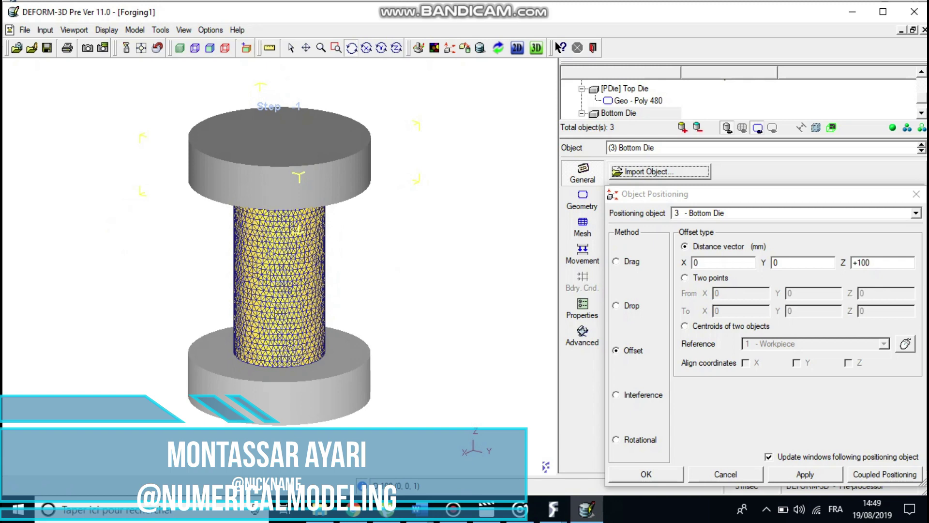
{"action": "left_click", "coordinate": [647, 475]}
{"action": "left_click", "coordinate": [766, 359]}
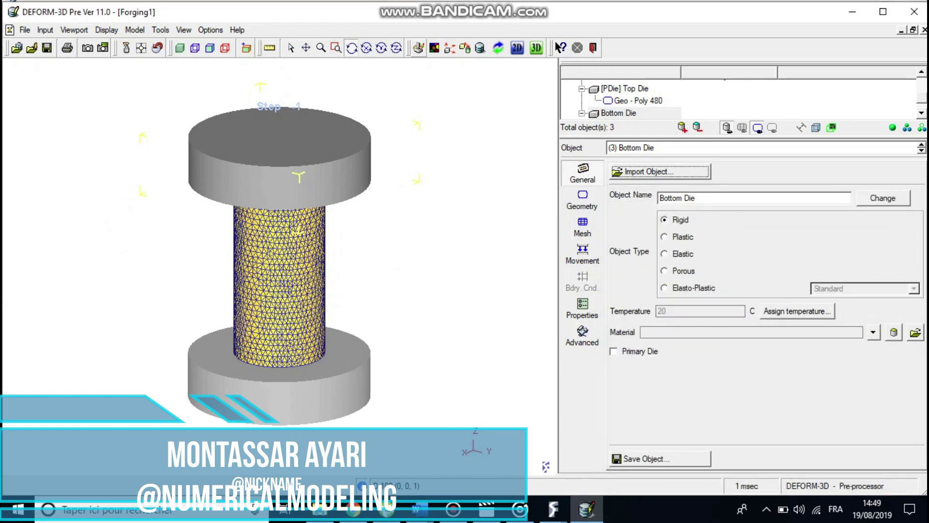
Set the number of simulation steps to 130 in the simulation controls
{"action": "left_click", "coordinate": [419, 48]}
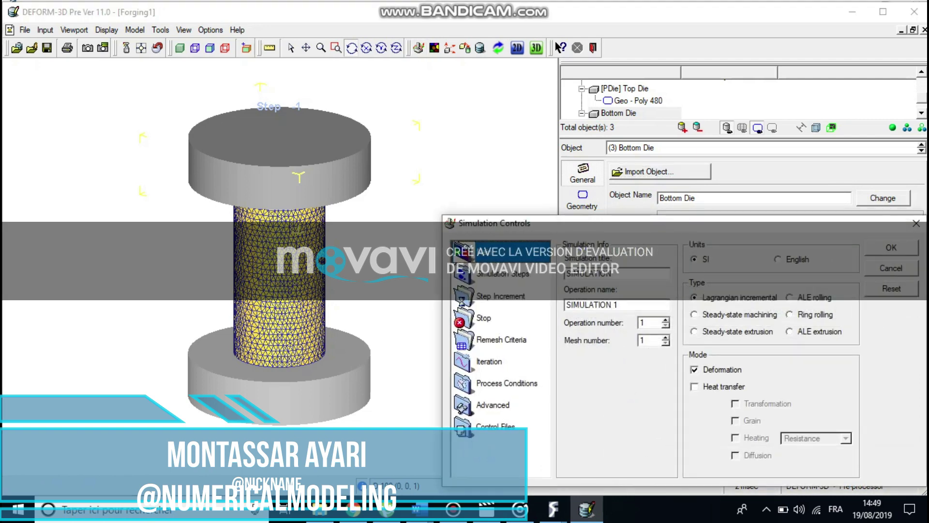
{"action": "left_click", "coordinate": [503, 274]}
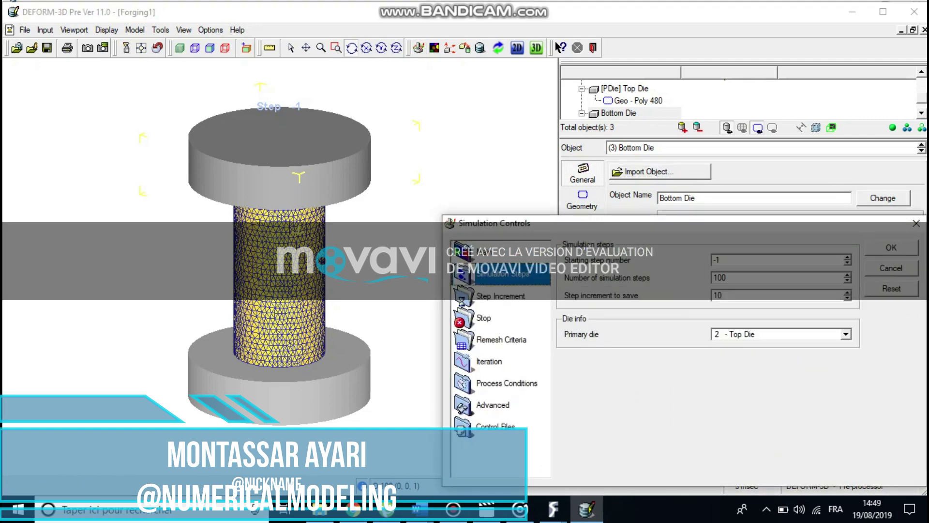
{"action": "double_click", "coordinate": [726, 278]}
{"action": "type", "text": "1300"}
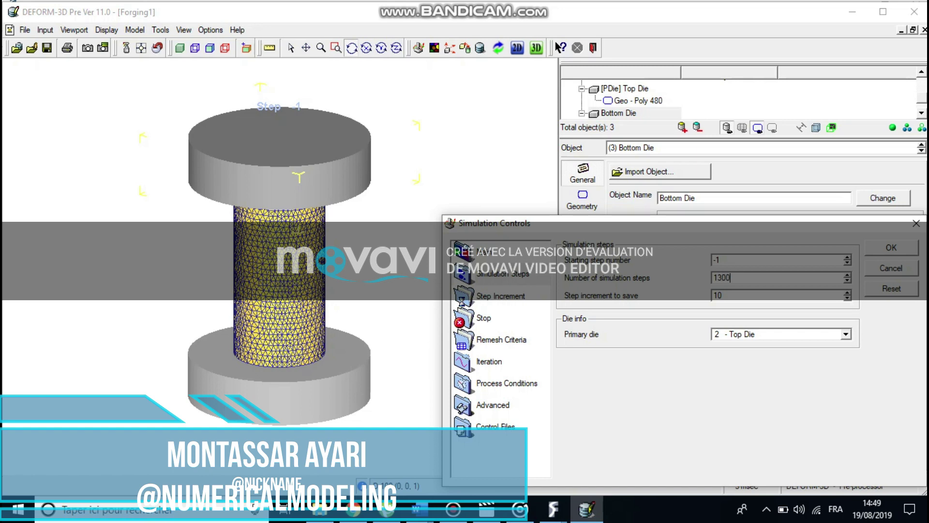
{"action": "key", "text": "BackSpace"}
Set a constant time step increment of 0.01 sec/step and accept the simulation controls
{"action": "left_click", "coordinate": [484, 296]}
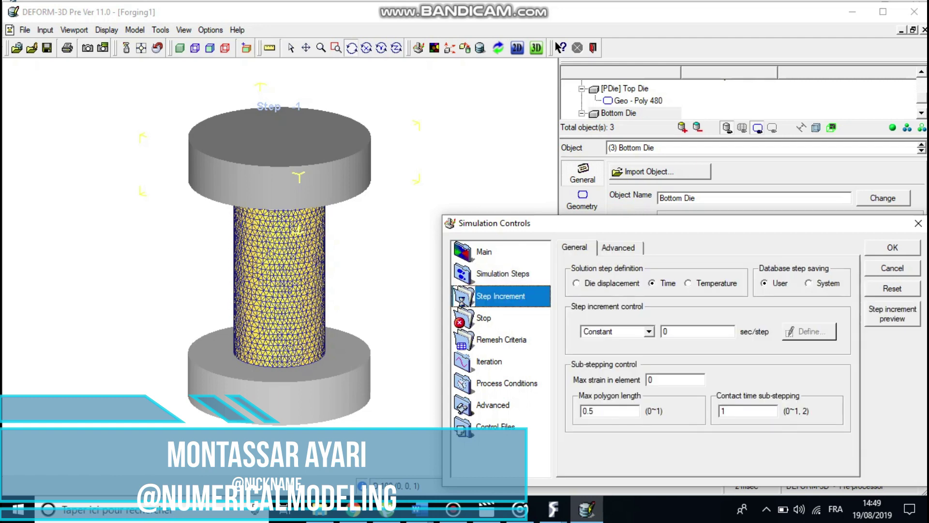
{"action": "left_click", "coordinate": [671, 331]}
{"action": "type", "text": "0.*"}
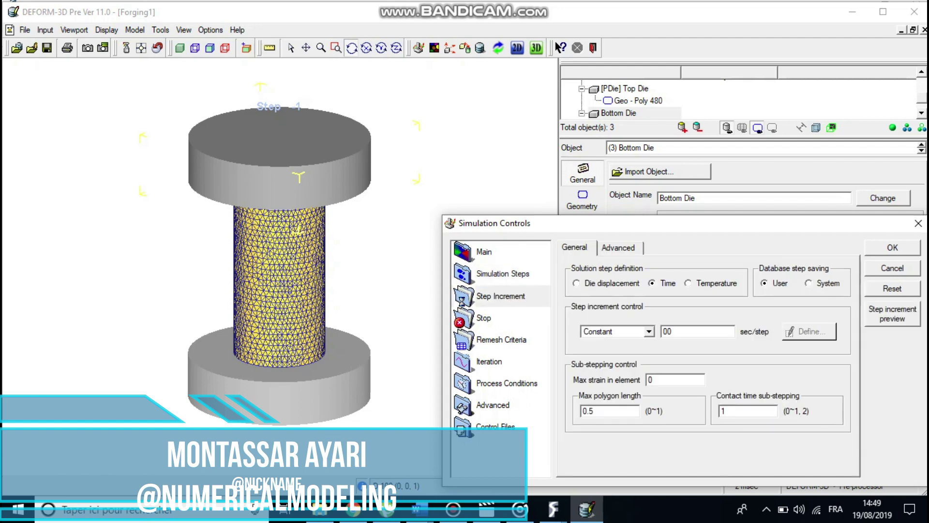
{"action": "key", "text": "BackSpace"}
{"action": "key", "text": "BackSpace"}
{"action": "key", "text": "BackSpace"}
{"action": "type", "text": ".01"}
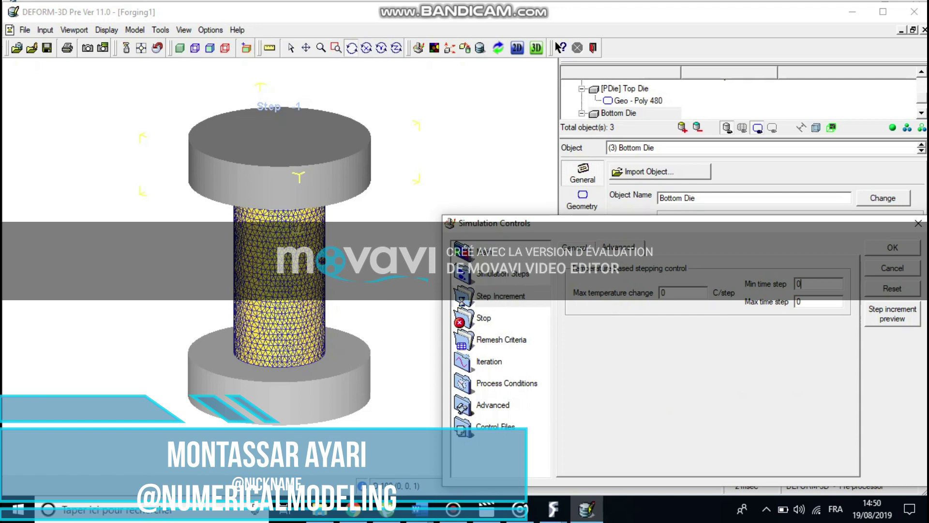
{"action": "left_click", "coordinate": [575, 247]}
{"action": "left_click", "coordinate": [507, 383]}
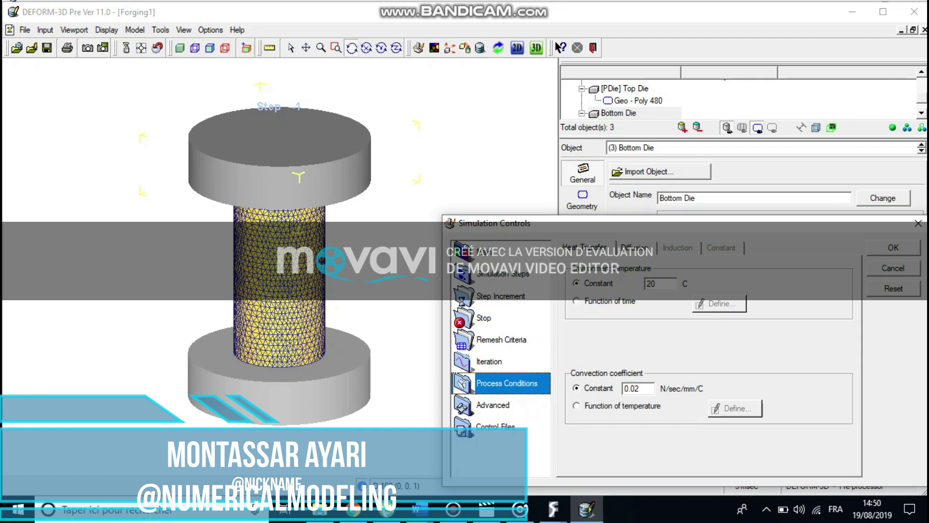
{"action": "left_click", "coordinate": [894, 247]}
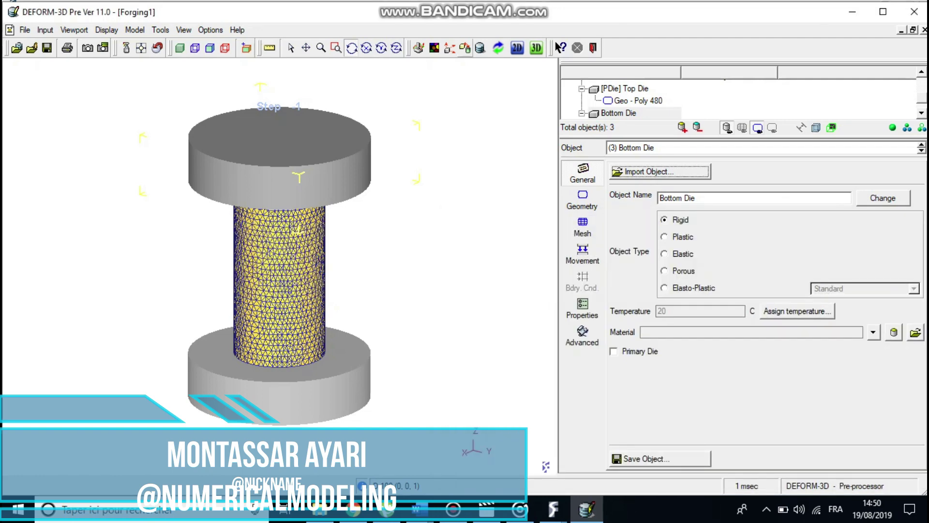
Add the default inter-object relationships and set the Top Die–Workpiece constant shear friction to 0.3
{"action": "left_click", "coordinate": [464, 47]}
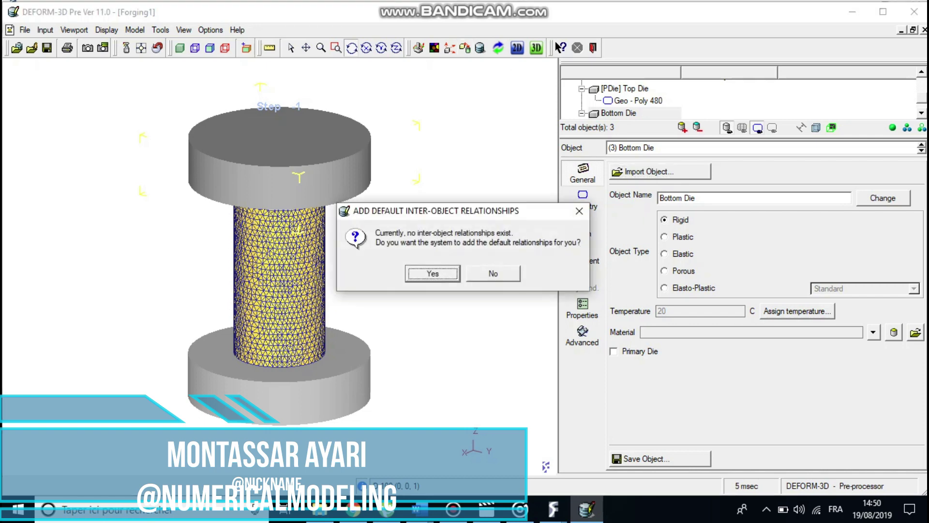
{"action": "key", "text": "Return"}
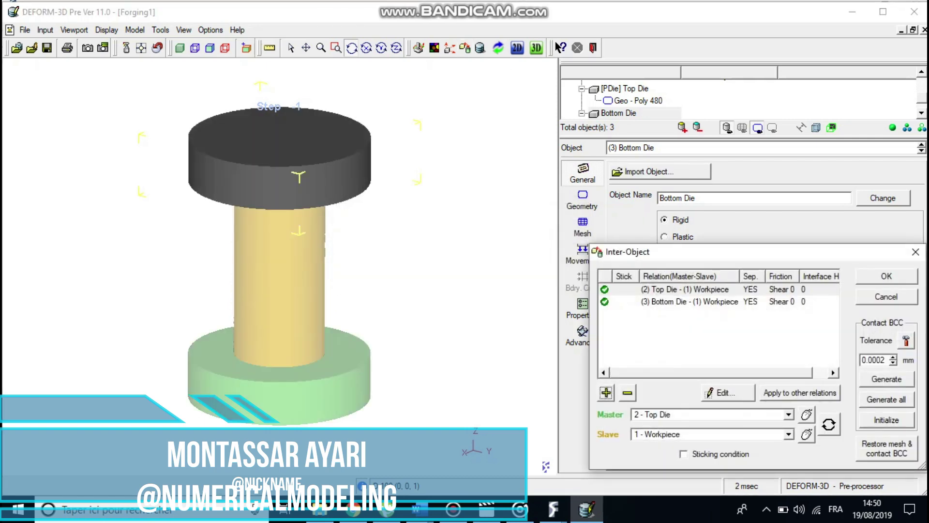
{"action": "left_click", "coordinate": [721, 393]}
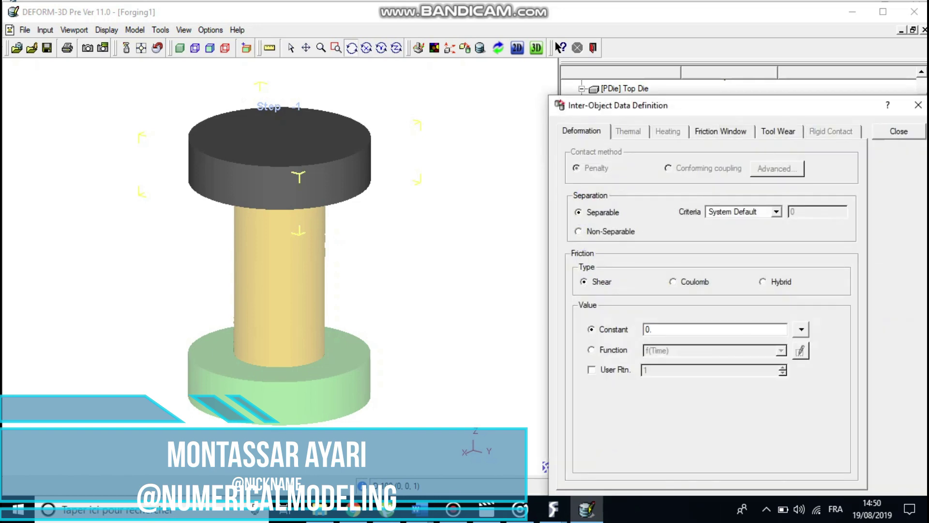
{"action": "type", "text": "3"}
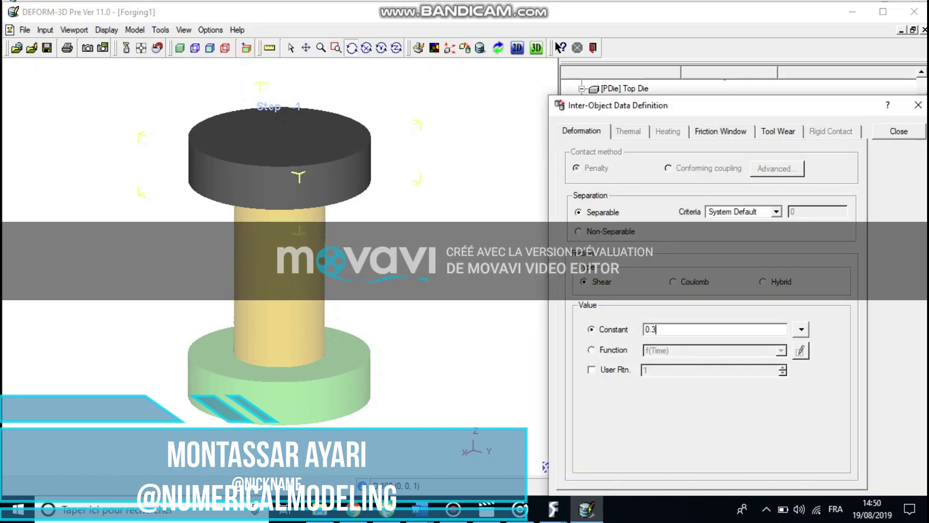
{"action": "left_click", "coordinate": [899, 131]}
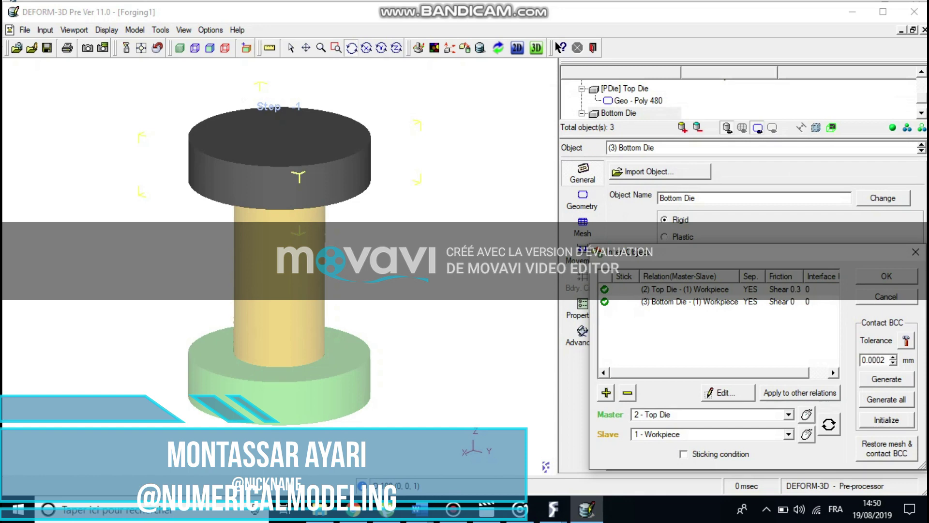
{"action": "left_click", "coordinate": [887, 276]}
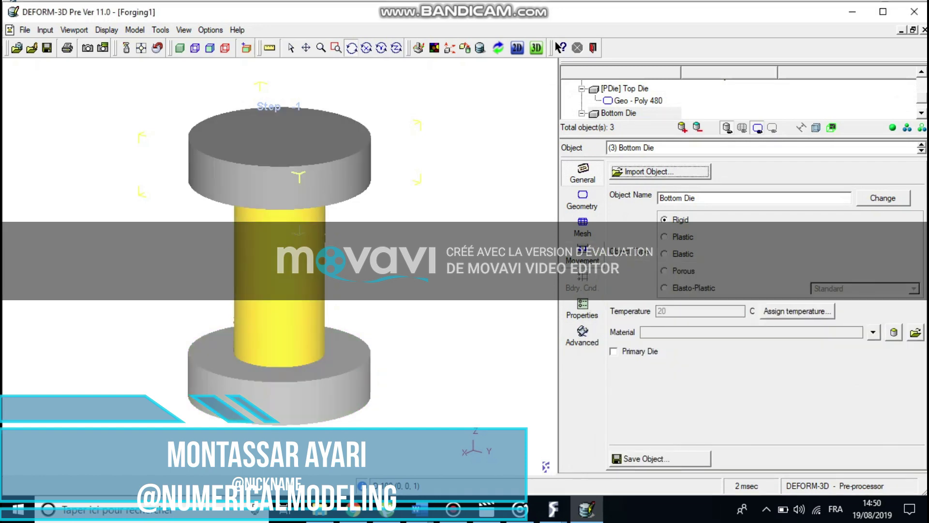
Set the Top Die's constant translation speed to 50 mm/sec and preview its movement
{"action": "left_click", "coordinate": [583, 255]}
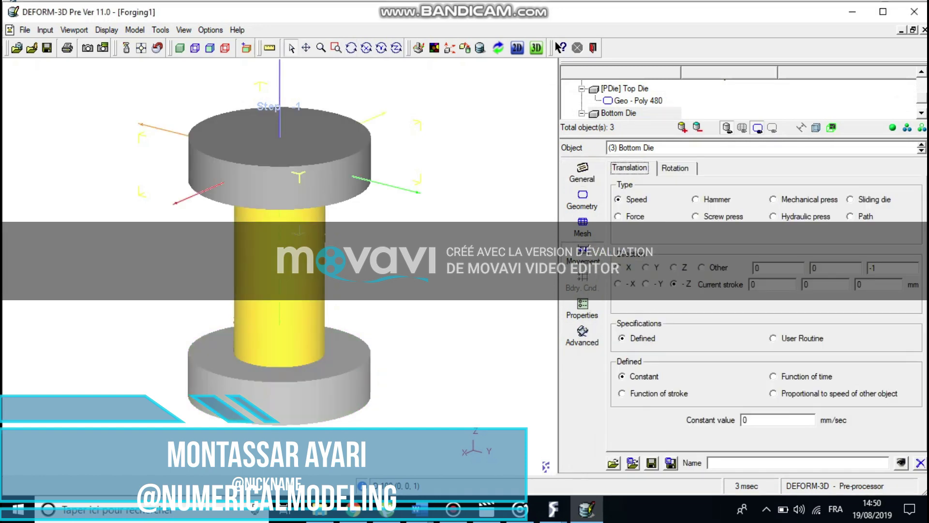
{"action": "left_click", "coordinate": [624, 89]}
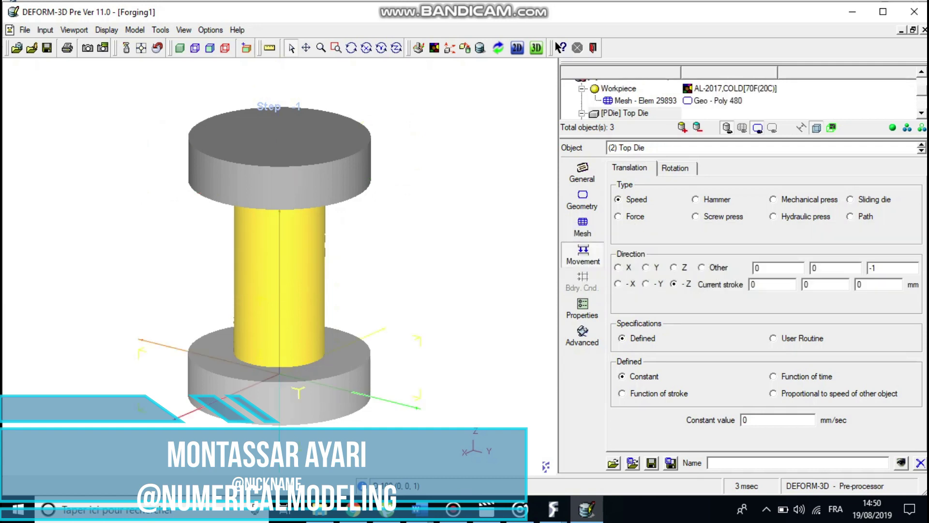
{"action": "key", "text": "BackSpace"}
{"action": "type", "text": "50"}
{"action": "left_click", "coordinate": [902, 462]}
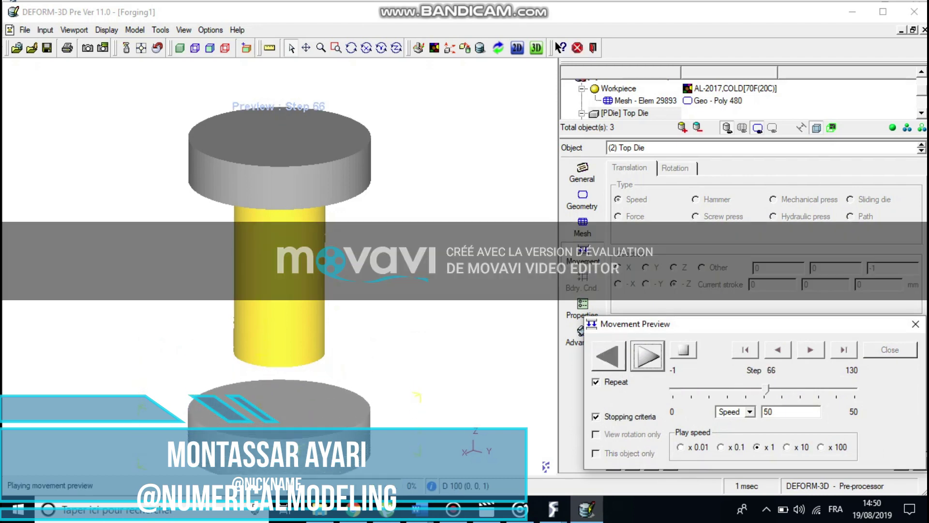
{"action": "key", "text": "Escape"}
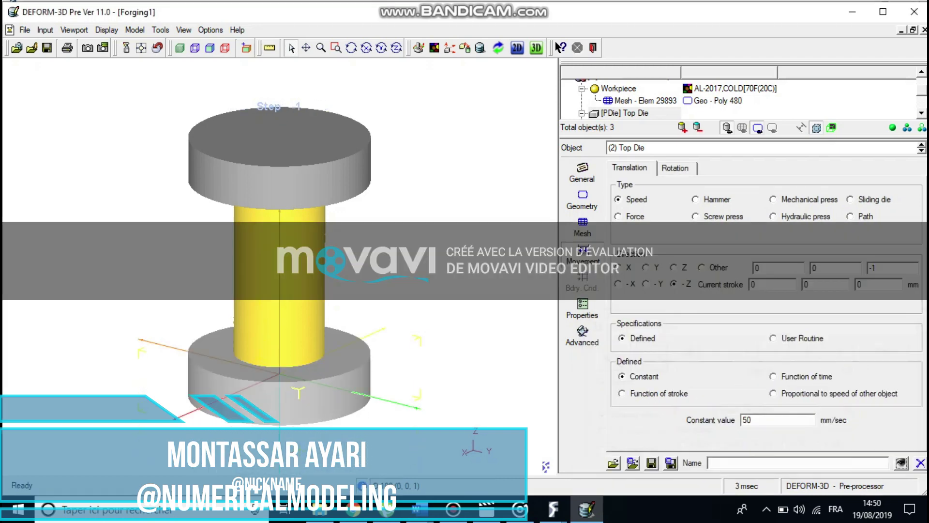
Change the Top Die's movement direction to +Z and preview its movement again
{"action": "left_click", "coordinate": [673, 267]}
{"action": "left_click", "coordinate": [901, 463]}
{"action": "left_click", "coordinate": [647, 356]}
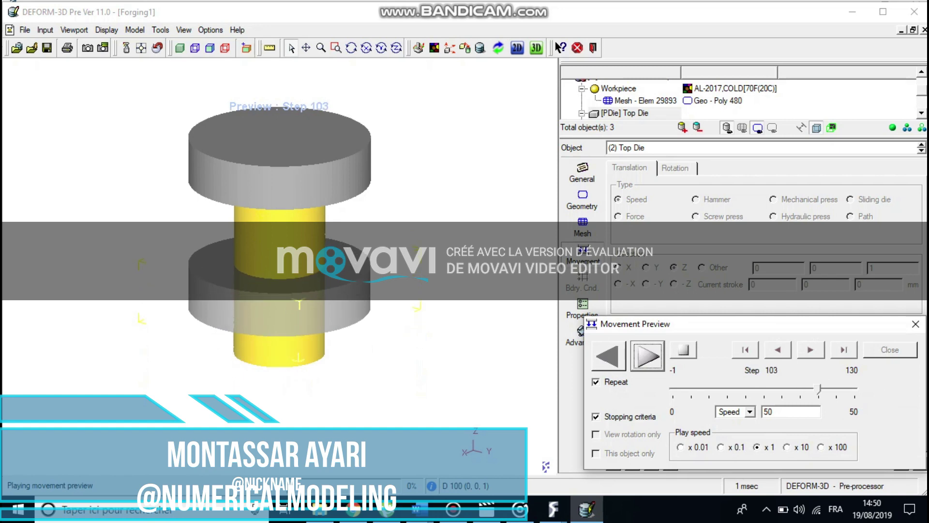
{"action": "left_click", "coordinate": [684, 350]}
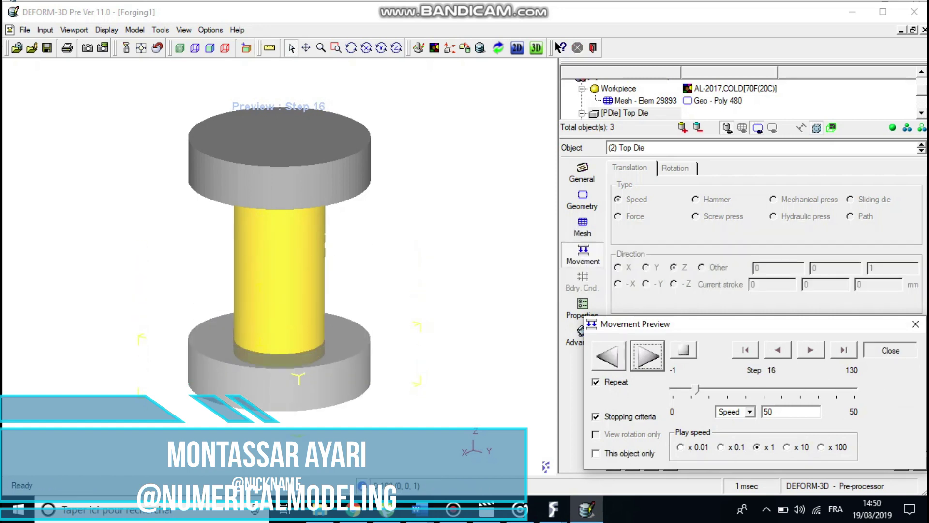
{"action": "left_click", "coordinate": [889, 350]}
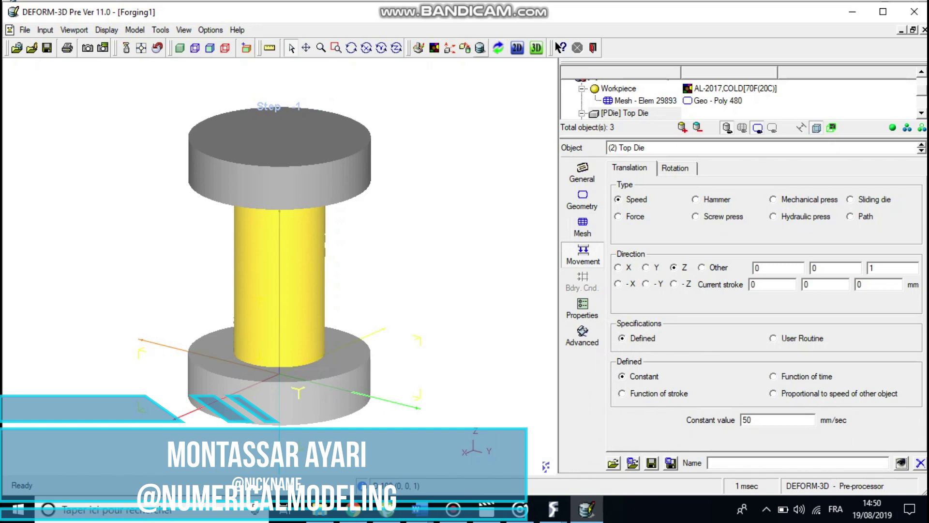
Generate the new simulation database Forging1.DB and quit the pre-processor
{"action": "left_click", "coordinate": [479, 47]}
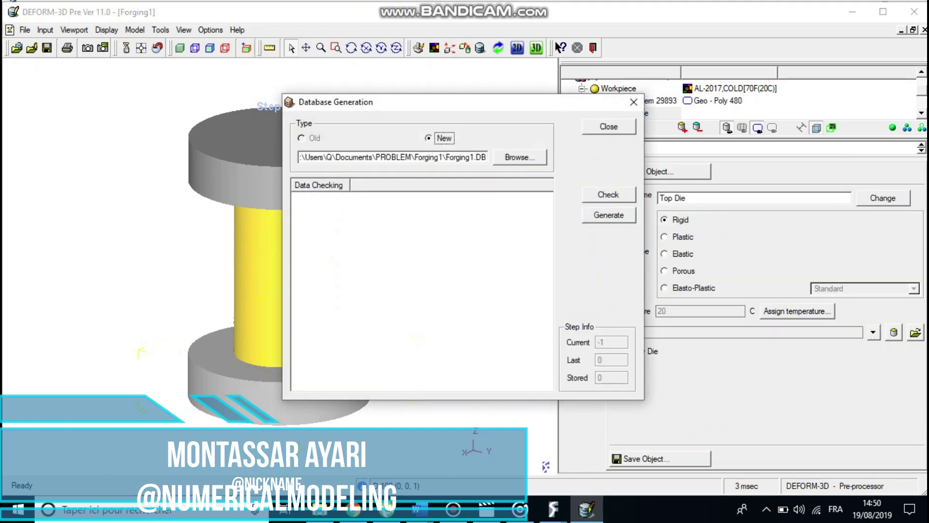
{"action": "left_click", "coordinate": [609, 215]}
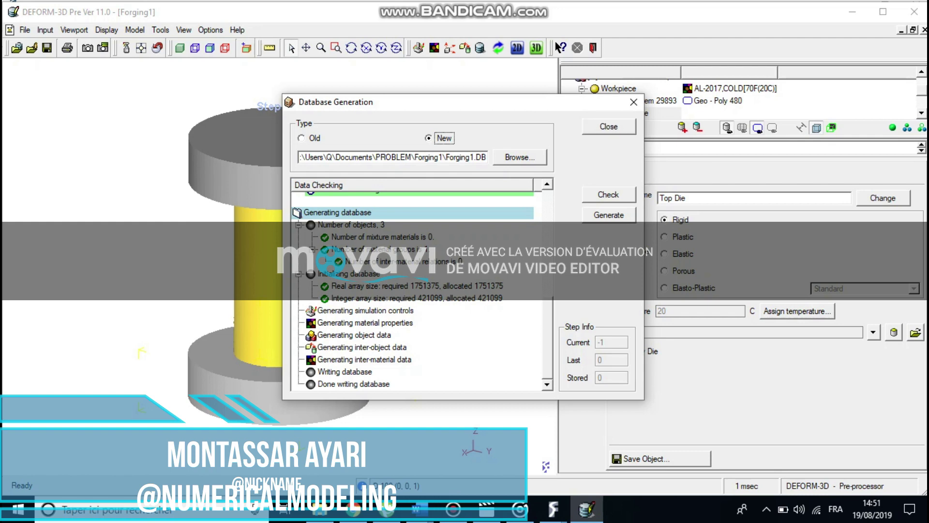
{"action": "left_click", "coordinate": [609, 126]}
{"action": "left_click", "coordinate": [593, 48]}
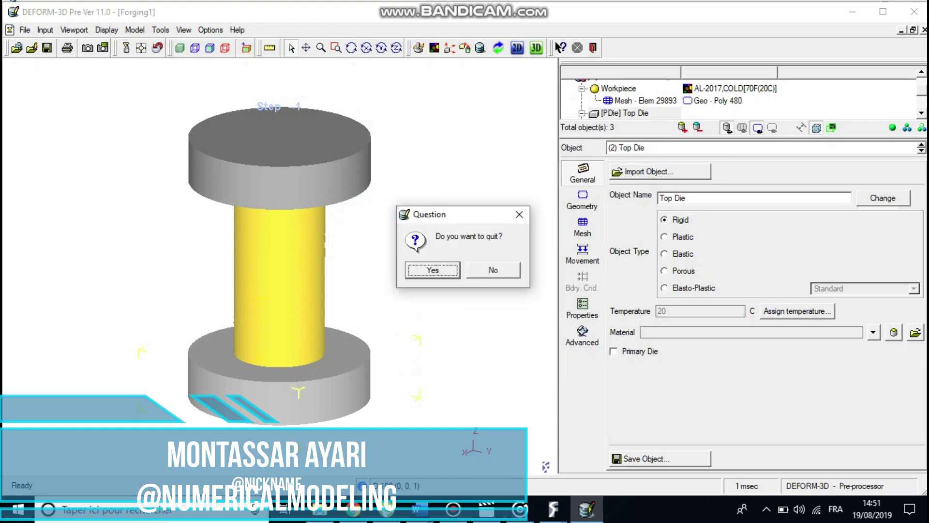
{"action": "left_click", "coordinate": [433, 270]}
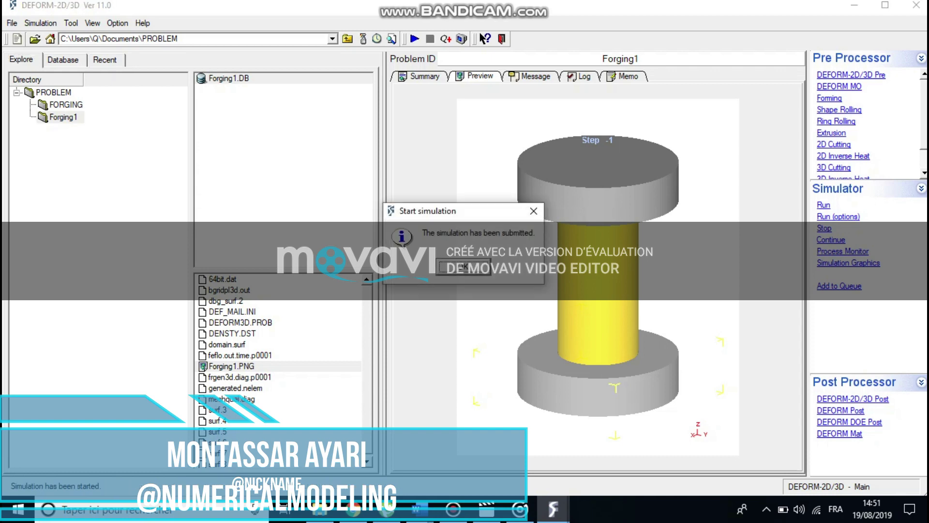
Run the Forging1 simulation and monitor the workpiece's strain in the Simulation Graphics window
{"action": "key", "text": "Return"}
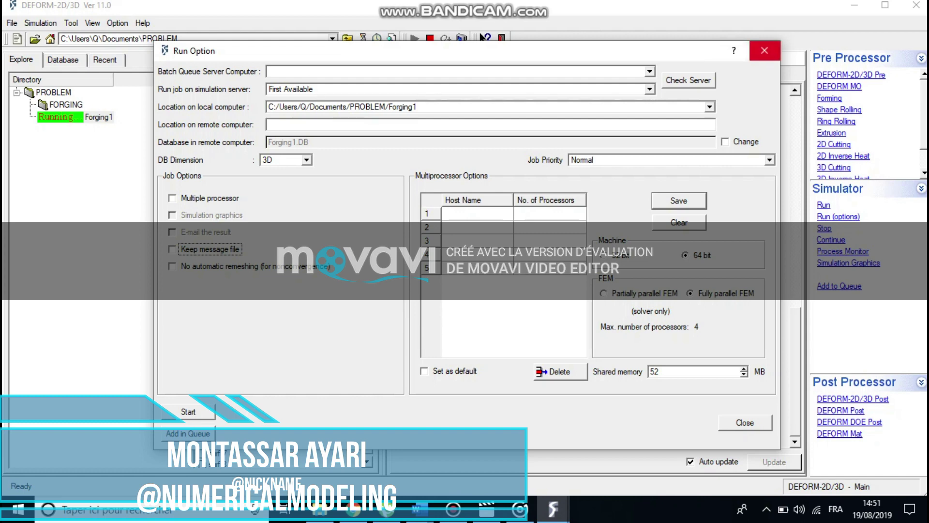
{"action": "left_click", "coordinate": [765, 50]}
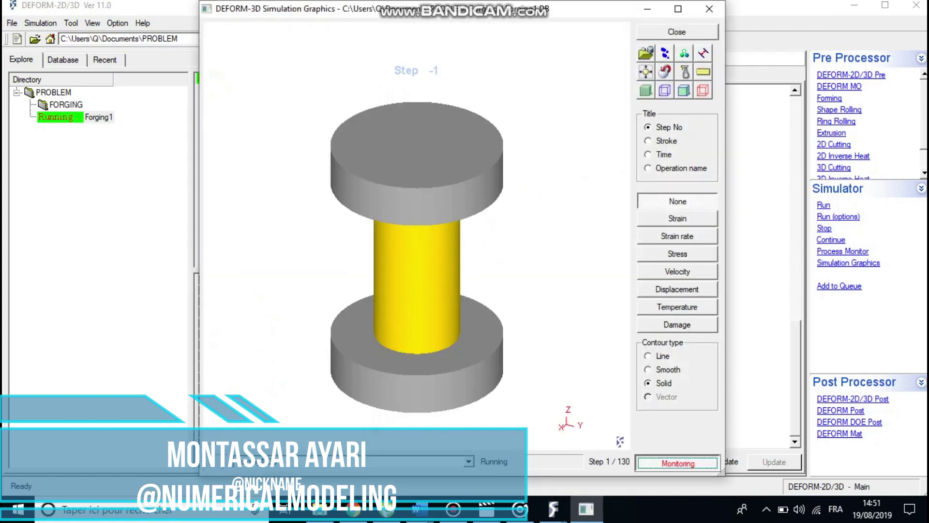
{"action": "left_click", "coordinate": [677, 219]}
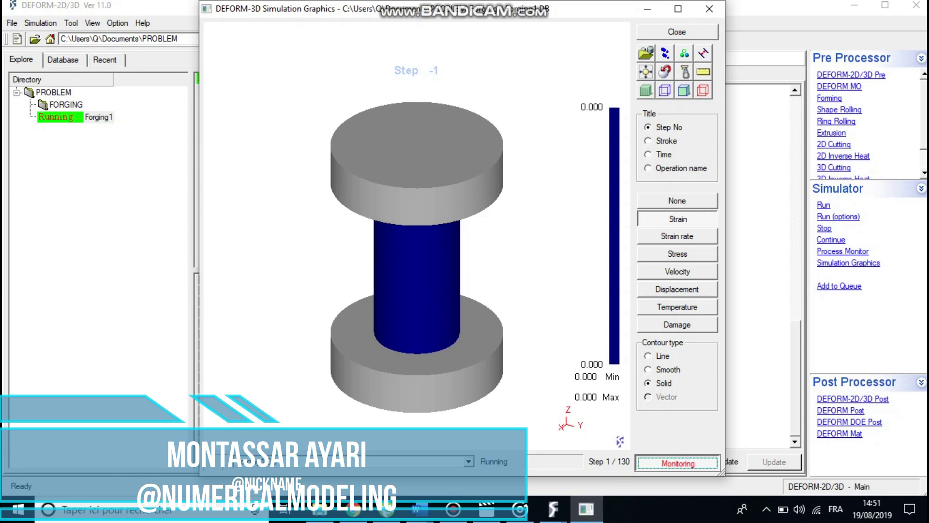
{"action": "right_click", "coordinate": [477, 170]}
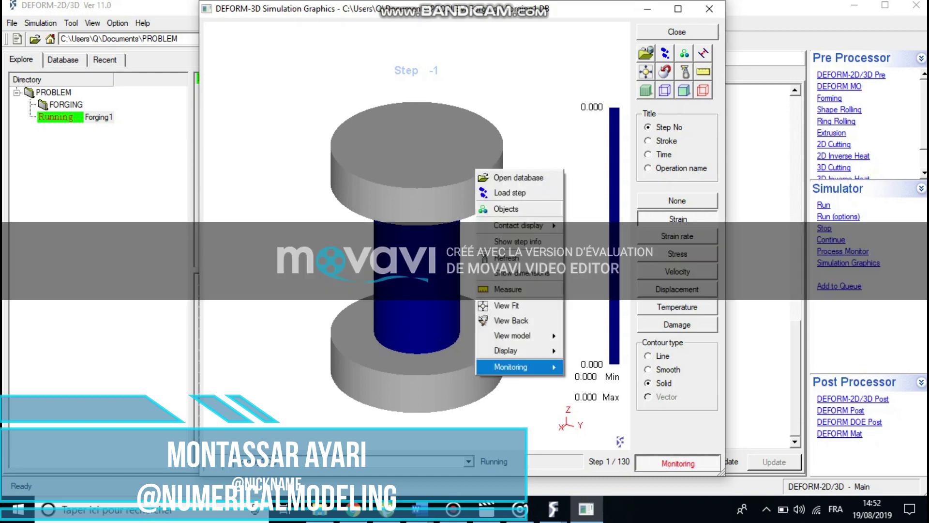
{"action": "mouse_move", "coordinate": [511, 367]}
{"action": "left_click", "coordinate": [596, 384]}
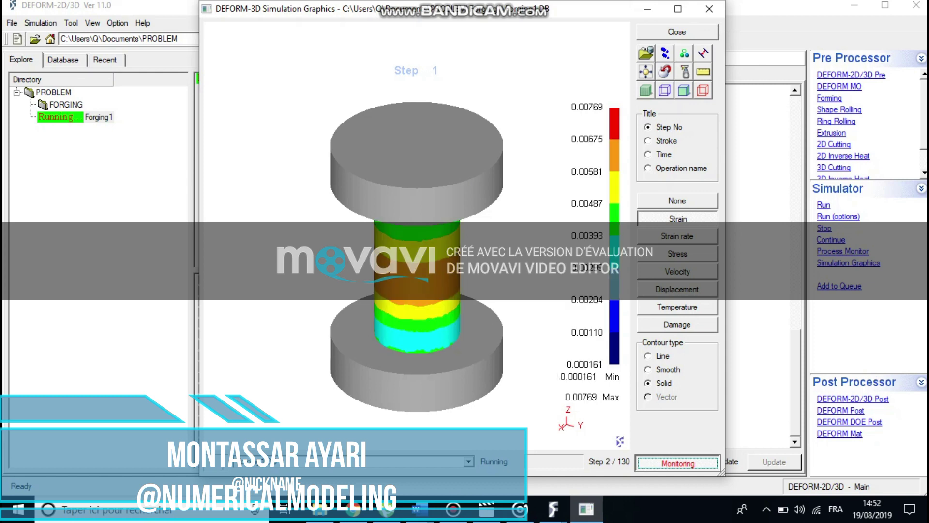
Hide the Top Die and Bottom Die in Simulation Graphics so that only the Workpiece is displayed
{"action": "middle_click_drag", "start_coordinate": [417, 286], "coordinate": [412, 220]}
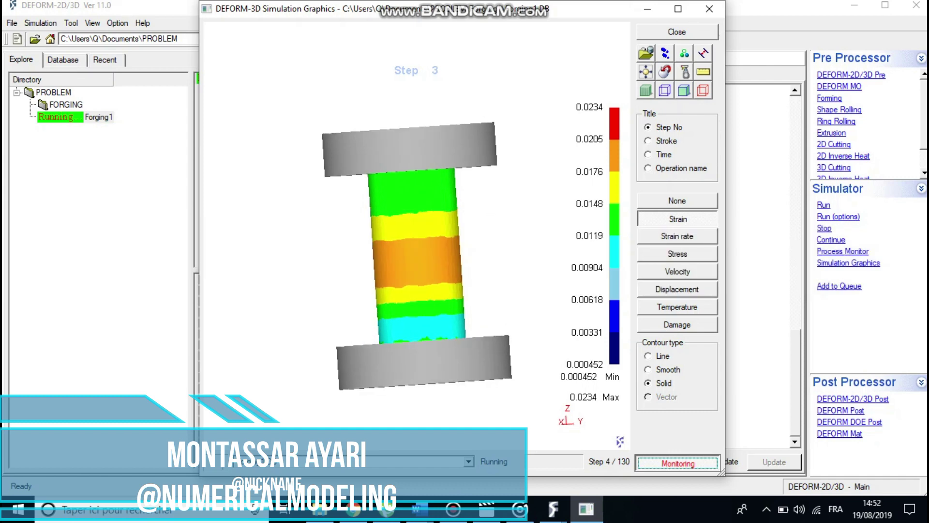
{"action": "left_click", "coordinate": [685, 53]}
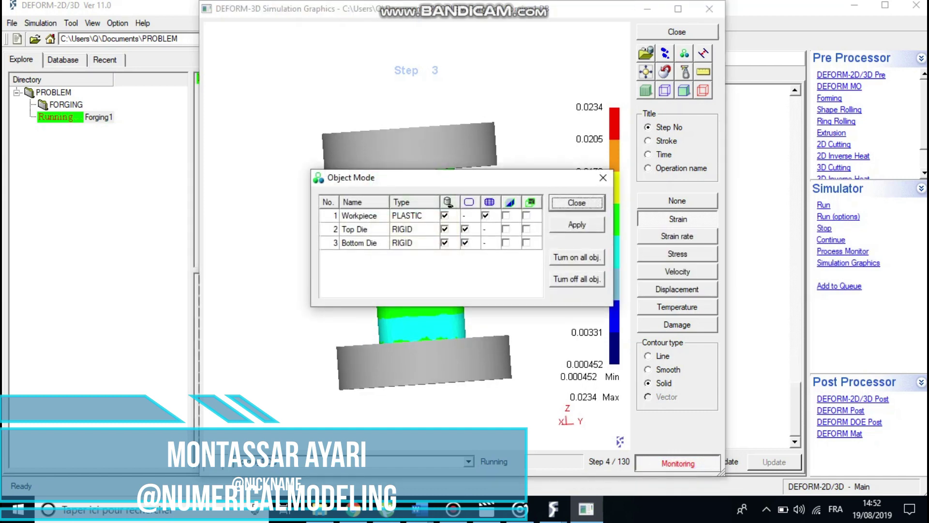
{"action": "left_click", "coordinate": [445, 230]}
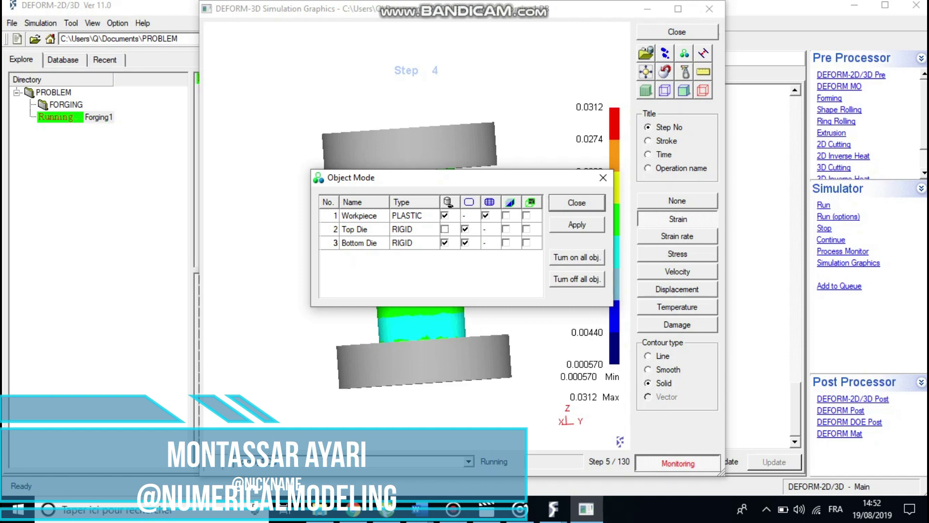
{"action": "left_click", "coordinate": [445, 243]}
{"action": "key", "text": "space"}
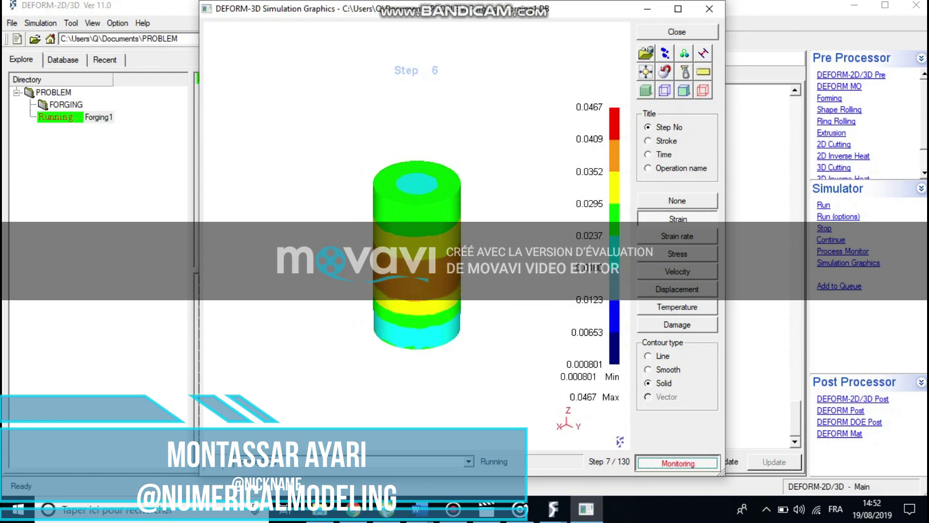
Examine the workpiece's strain rate, stress, velocity, displacement, temperature and damage results while the simulation runs
{"action": "mouse_move", "coordinate": [417, 242]}
{"action": "middle_mouse_down"}
{"action": "mouse_move", "coordinate": [404, 237]}
{"action": "mouse_move", "coordinate": [399, 204]}
{"action": "mouse_move", "coordinate": [409, 250]}
{"action": "middle_mouse_up"}
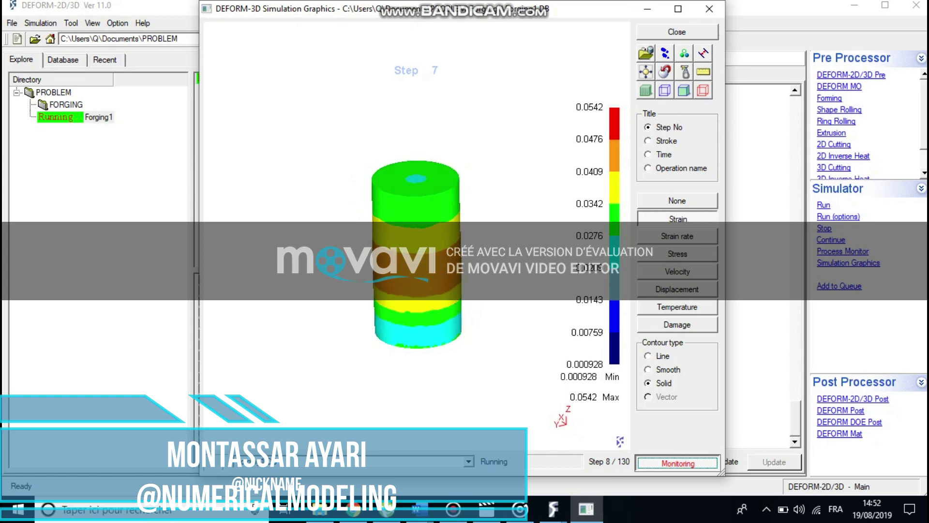
{"action": "left_click", "coordinate": [677, 237]}
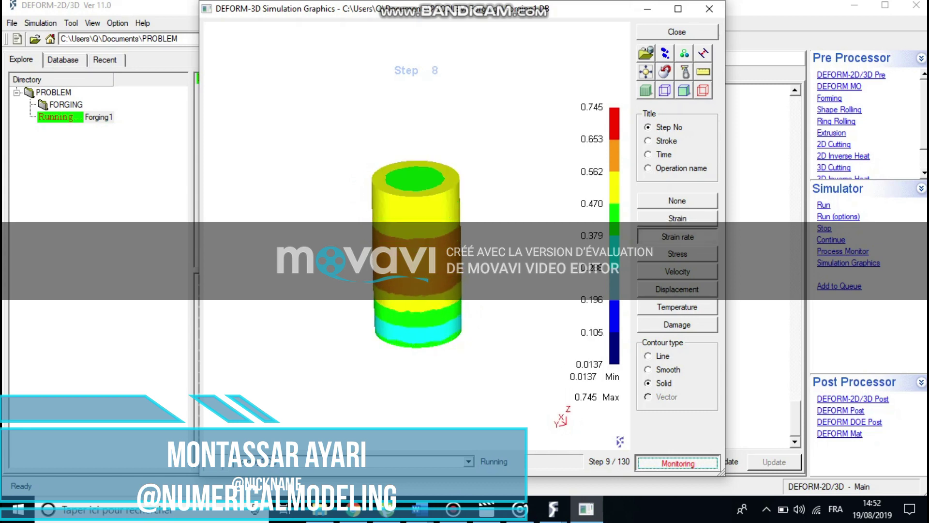
{"action": "left_click", "coordinate": [678, 254]}
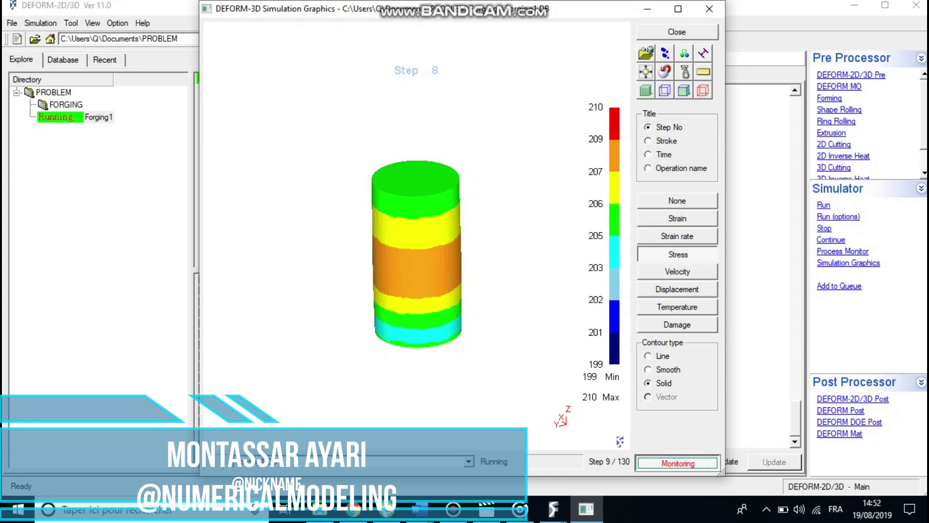
{"action": "left_click", "coordinate": [678, 271]}
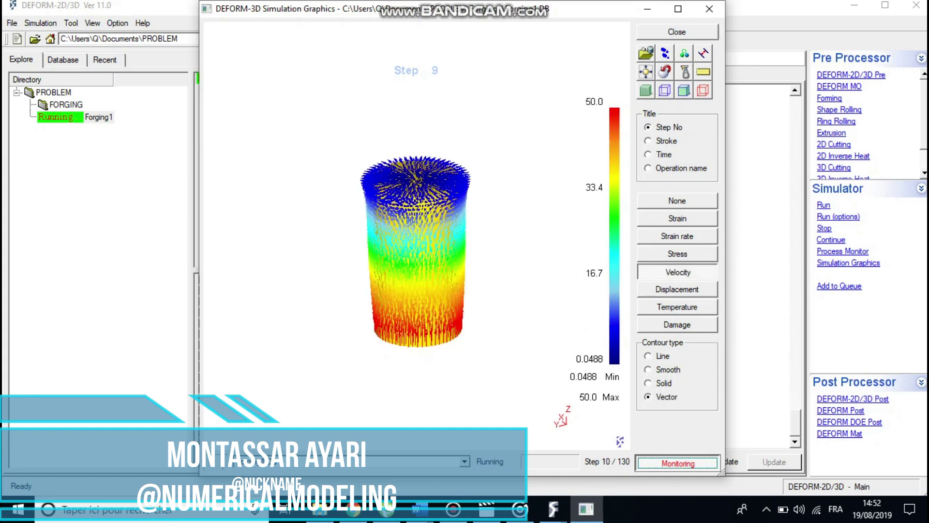
{"action": "left_click", "coordinate": [678, 290]}
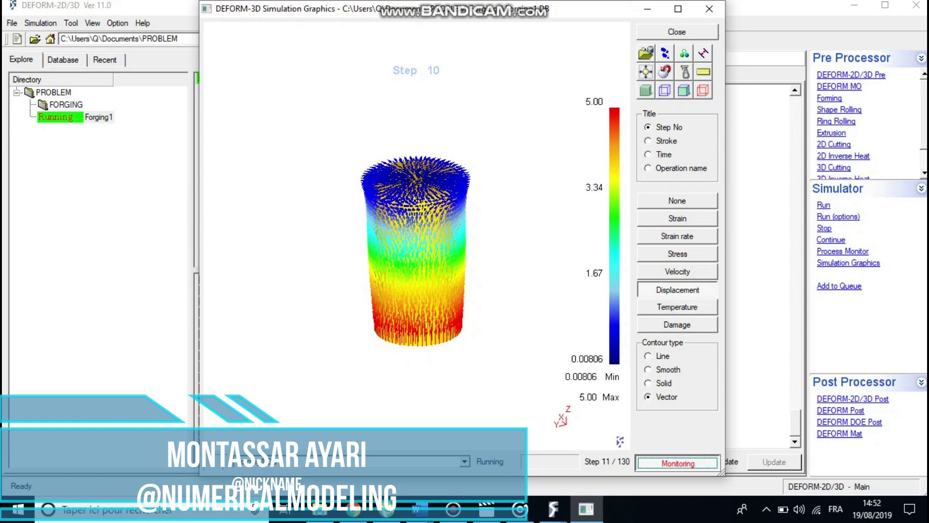
{"action": "left_click", "coordinate": [677, 307]}
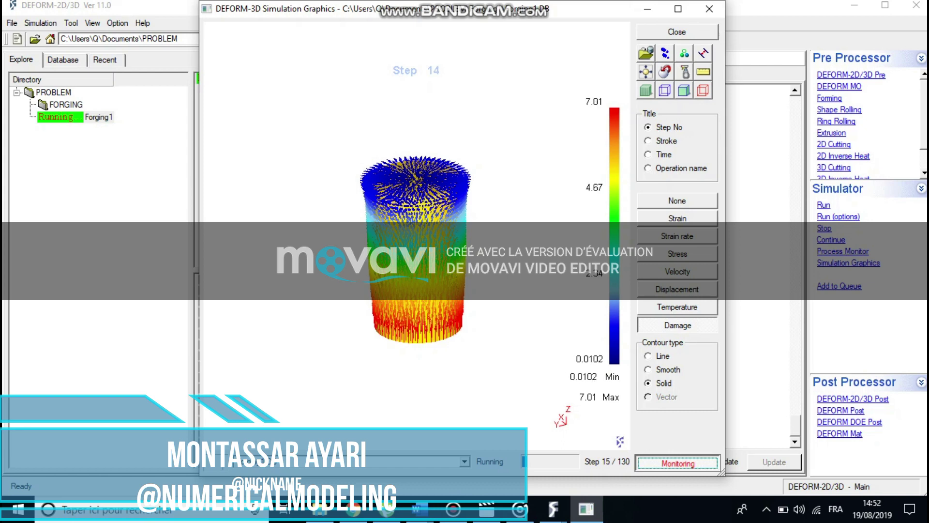
Display the strain contours and measure the workpiece's height between its two end faces
{"action": "left_click", "coordinate": [678, 219]}
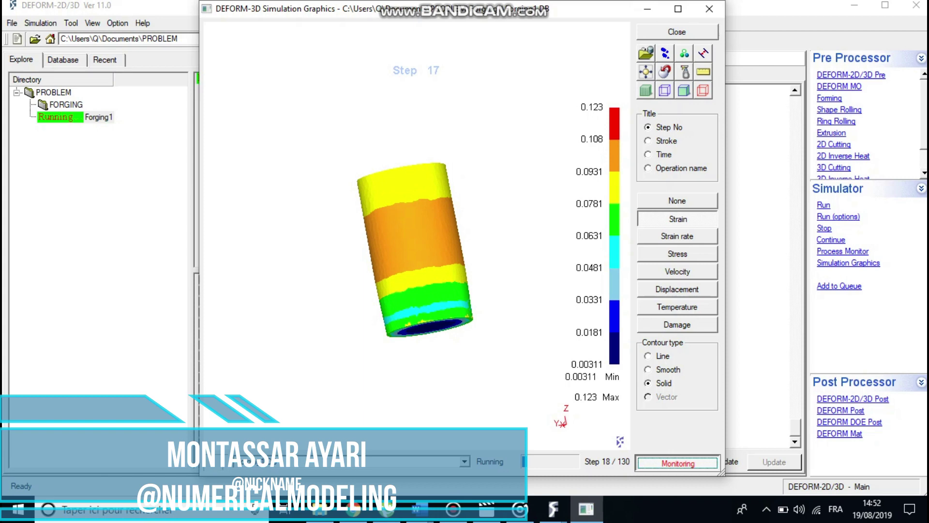
{"action": "middle_click_drag", "start_coordinate": [430, 310], "coordinate": [421, 242]}
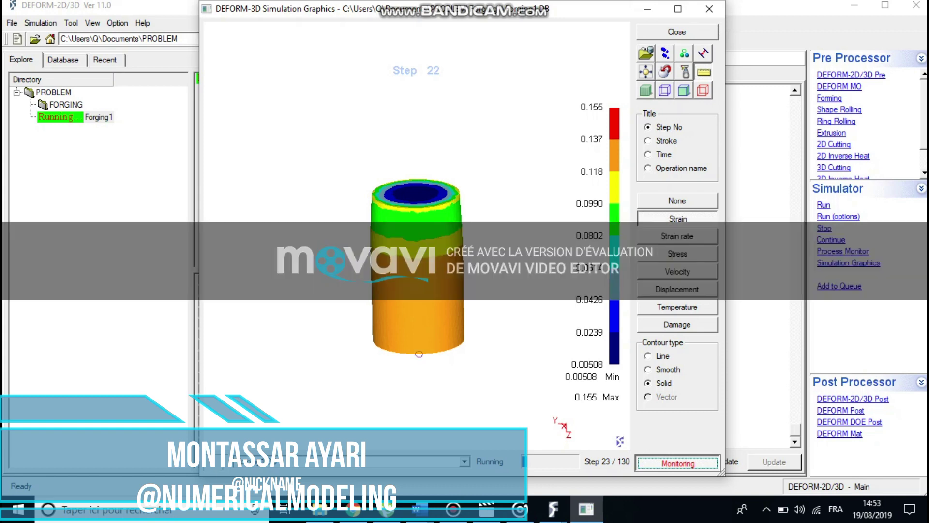
{"action": "left_click", "coordinate": [420, 354]}
{"action": "left_click", "coordinate": [420, 208]}
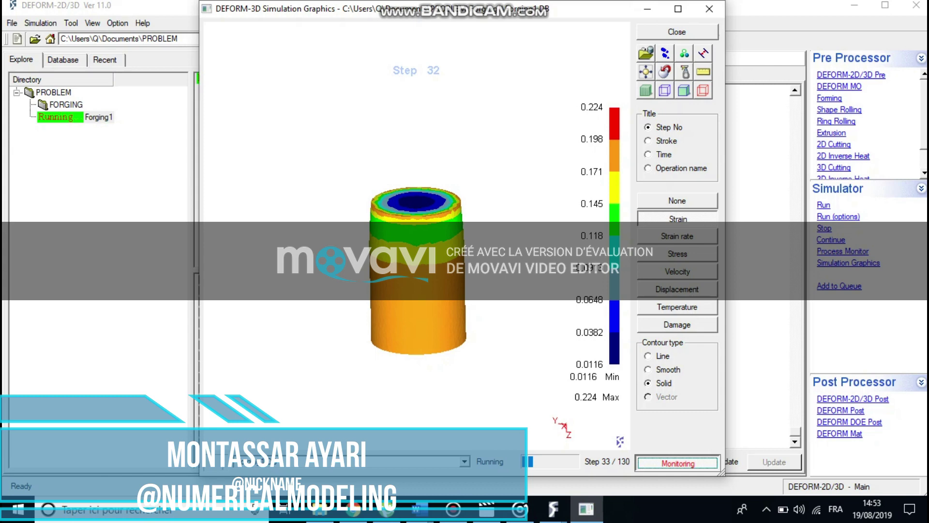
Review the workpiece without contours, followed by its strain, stress, damage, temperature, displacement and velocity results
{"action": "left_click", "coordinate": [677, 200]}
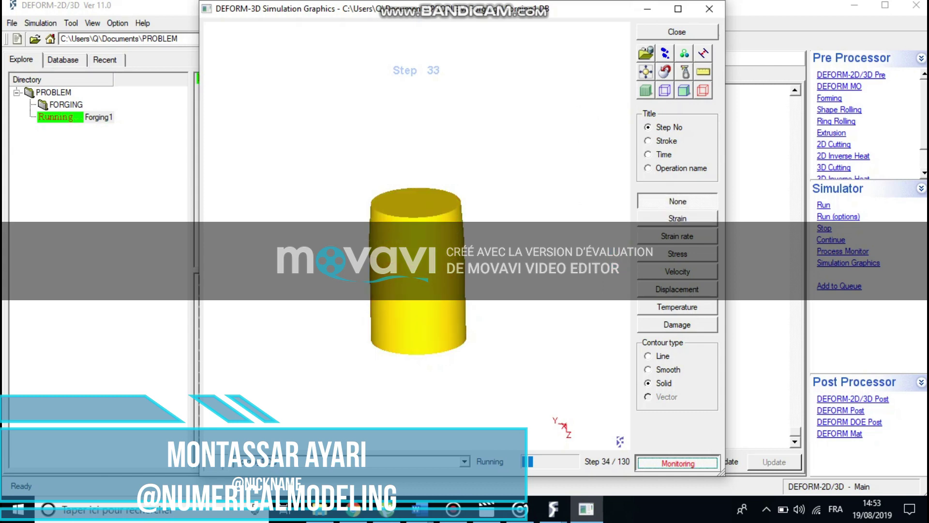
{"action": "left_click", "coordinate": [678, 218]}
{"action": "left_click", "coordinate": [677, 254]}
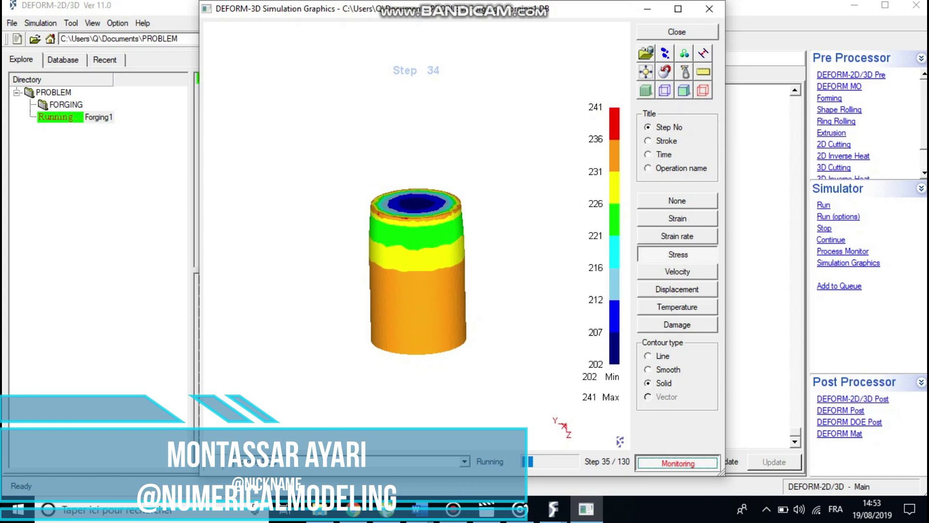
{"action": "left_click", "coordinate": [677, 324]}
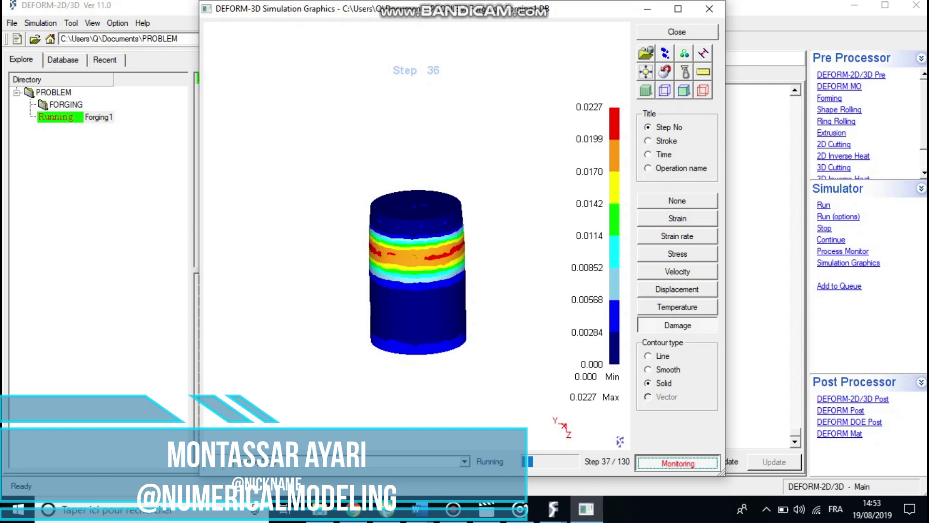
{"action": "left_click", "coordinate": [678, 307]}
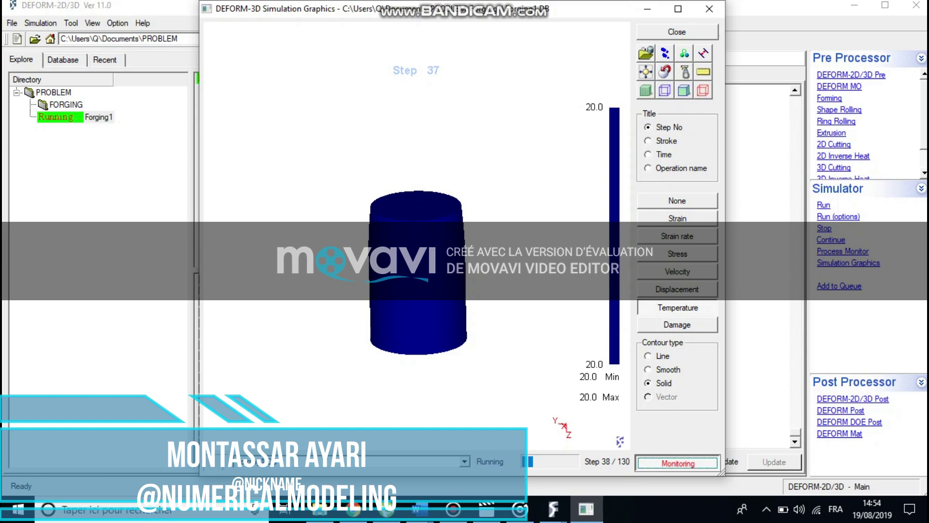
{"action": "left_click", "coordinate": [677, 289]}
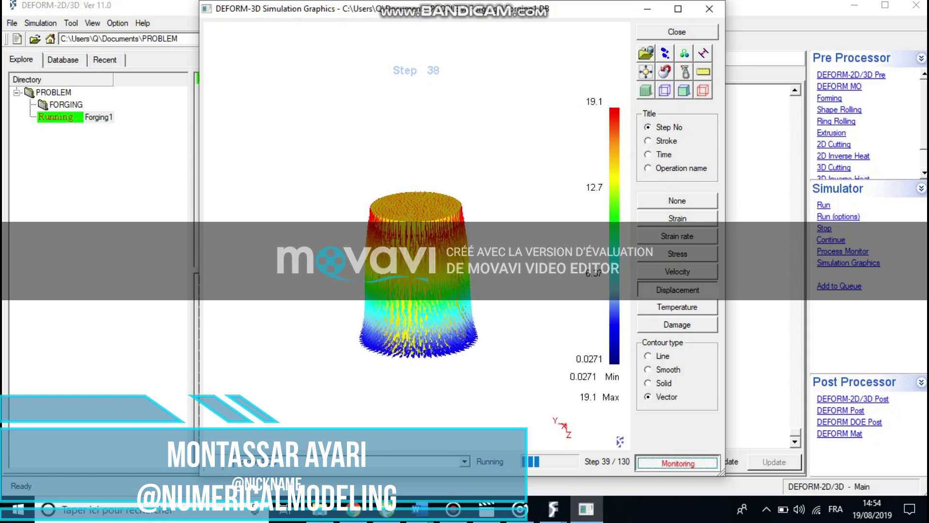
{"action": "left_click", "coordinate": [678, 272]}
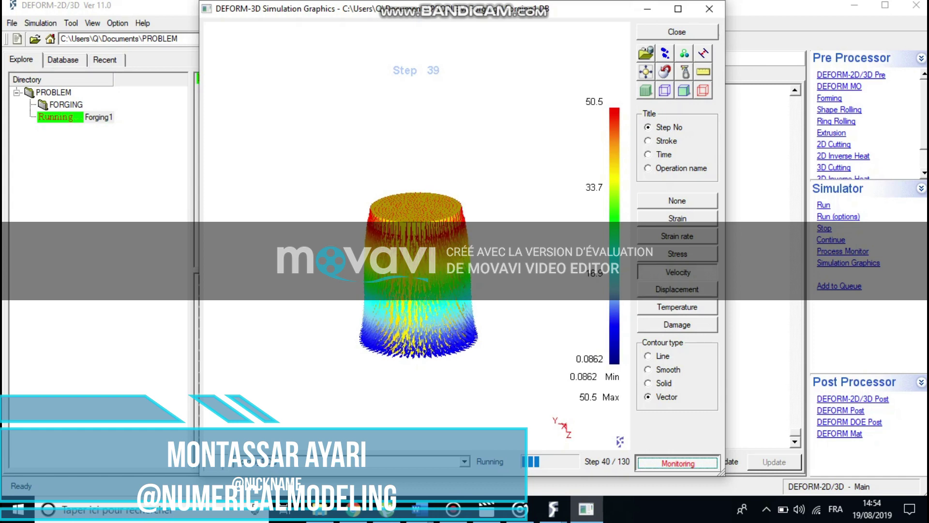
Display the workpiece's stress contours with the element mesh overlaid
{"action": "left_click", "coordinate": [678, 254]}
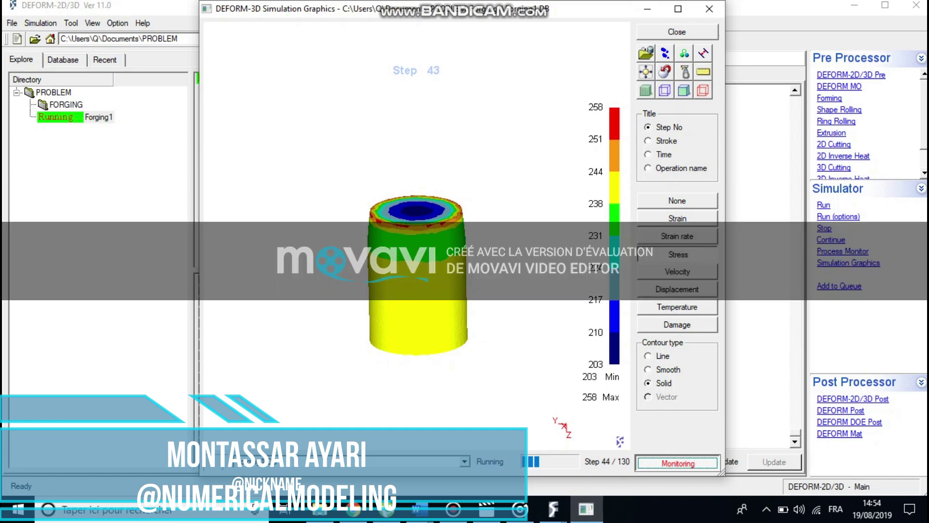
{"action": "left_click", "coordinate": [666, 91]}
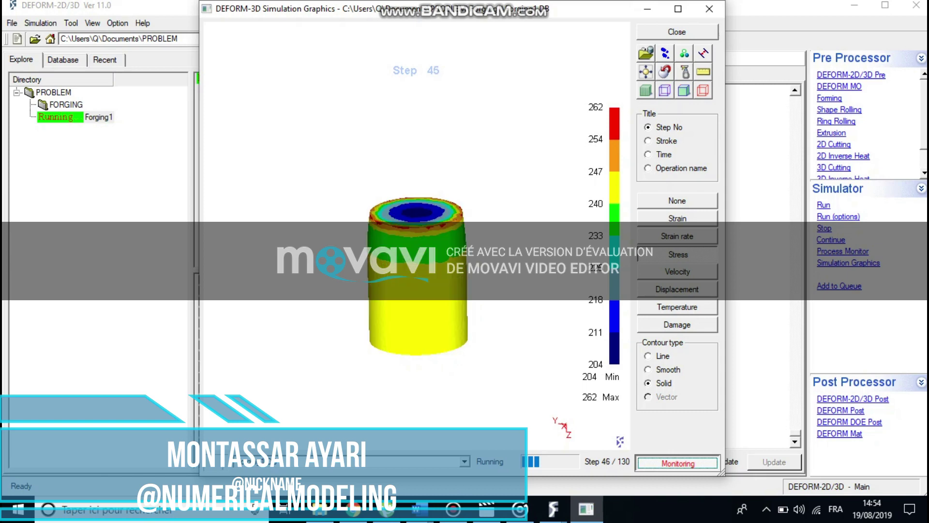
{"action": "left_click", "coordinate": [684, 90]}
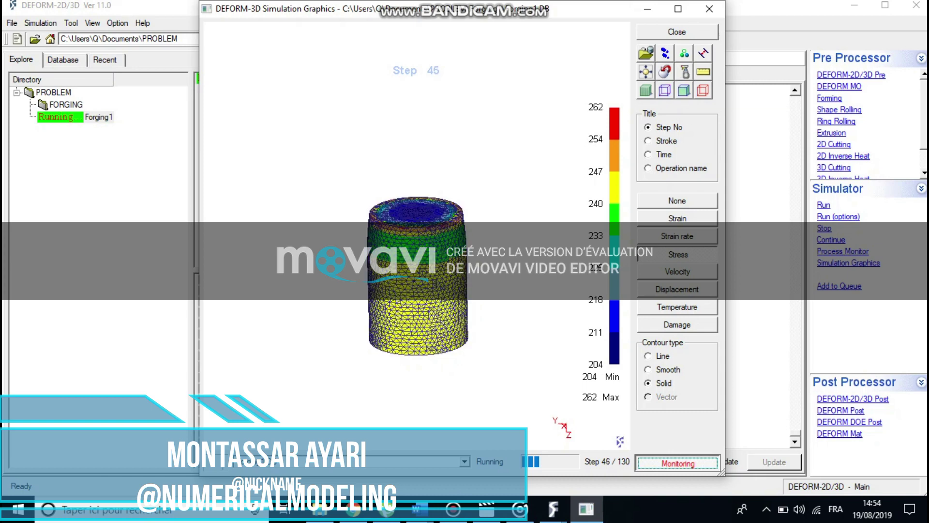